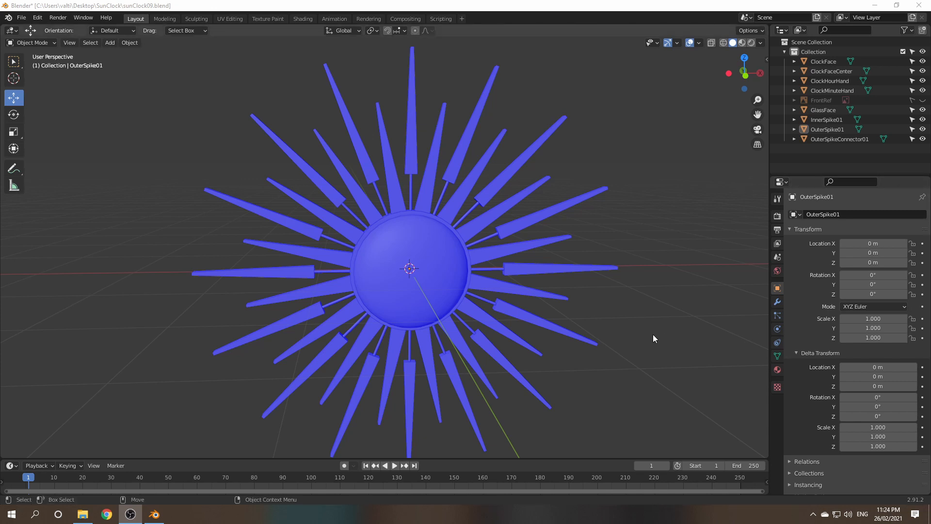
- Turn off the Face Orientation overlay so the sun clock is shown in plain solid shading
middle_drag(650, 330, 688, 338)
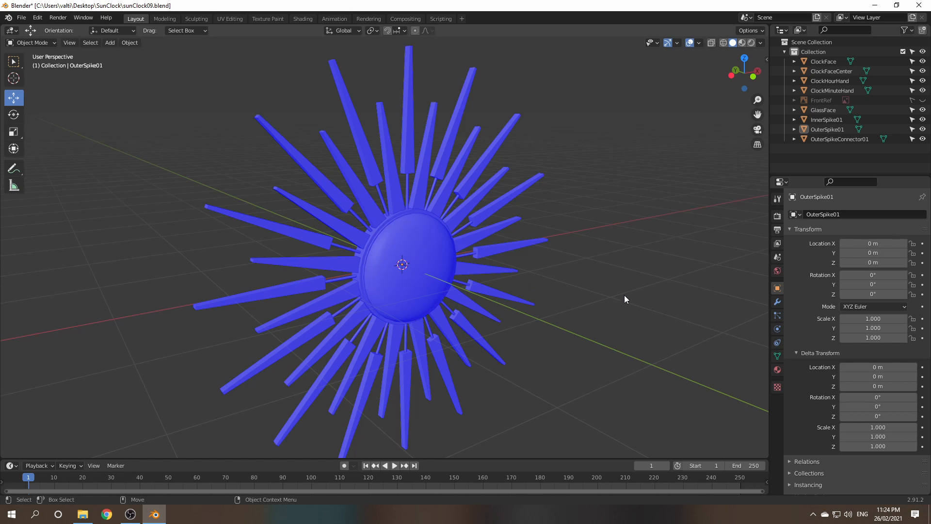
shift+middle_drag(599, 264, 600, 294)
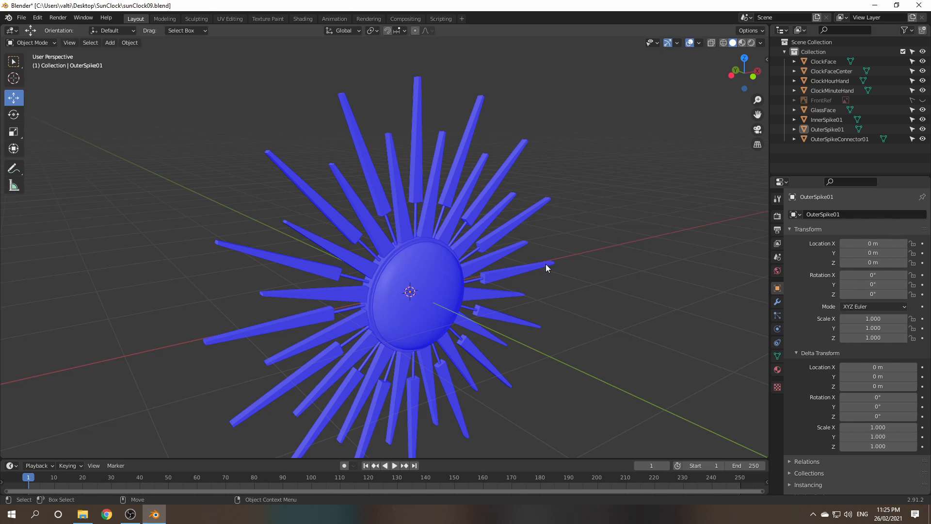
shift+middle_drag(591, 261, 570, 336)
click(699, 43)
click(640, 218)
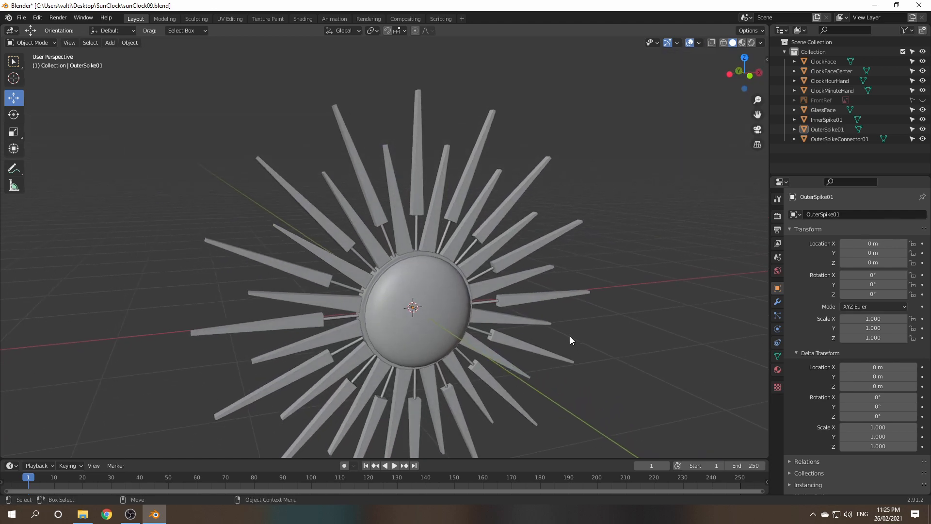
- Mark all edges of the outer spikes as seams in edge select mode
alt+middle_drag(662, 344, 651, 313)
alt+middle_drag(530, 250, 526, 308)
scroll(529, 298, up, 2)
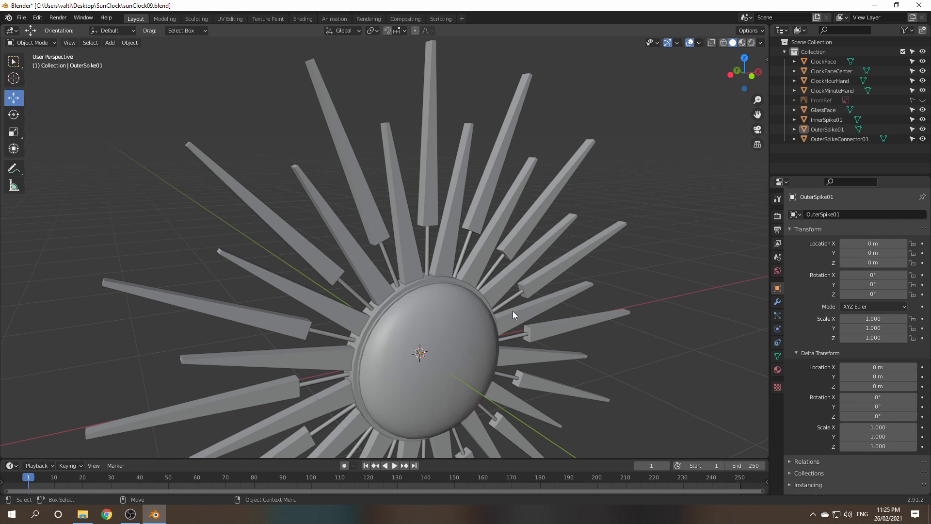
middle_drag(513, 310, 439, 270)
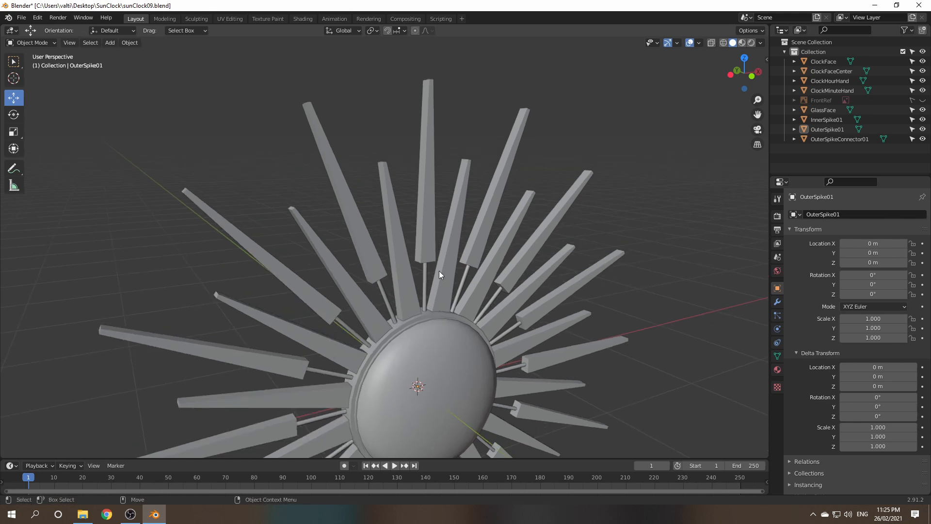
click(427, 240)
middle_drag(427, 240, 388, 281)
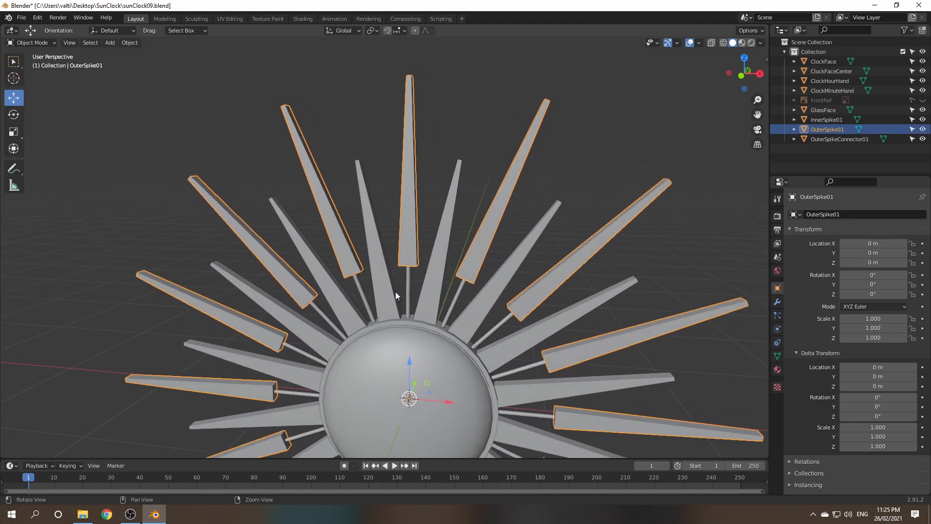
scroll(395, 292, up, 3)
middle_drag(414, 309, 421, 281)
scroll(432, 258, down, 2)
scroll(446, 291, up, 3)
scroll(415, 301, down, 4)
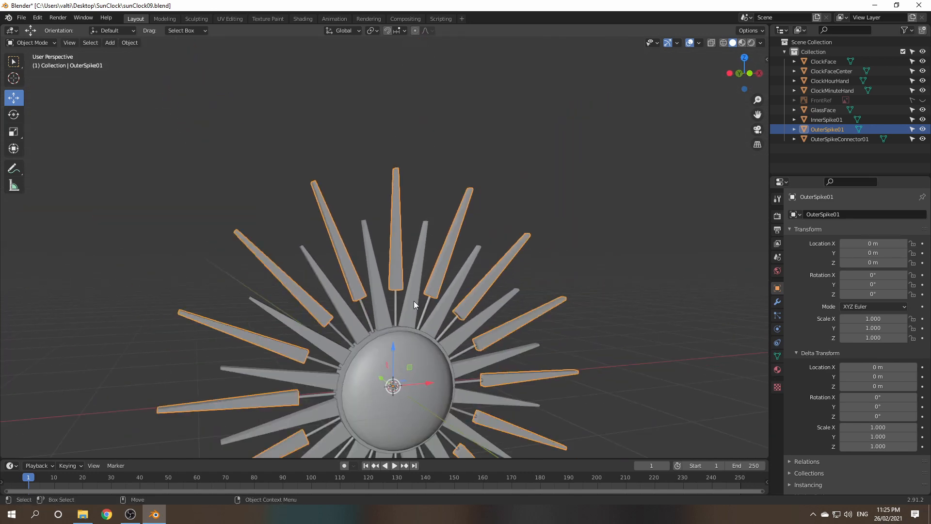
scroll(415, 300, up, 3)
scroll(414, 301, down, 4)
middle_drag(418, 307, 414, 271)
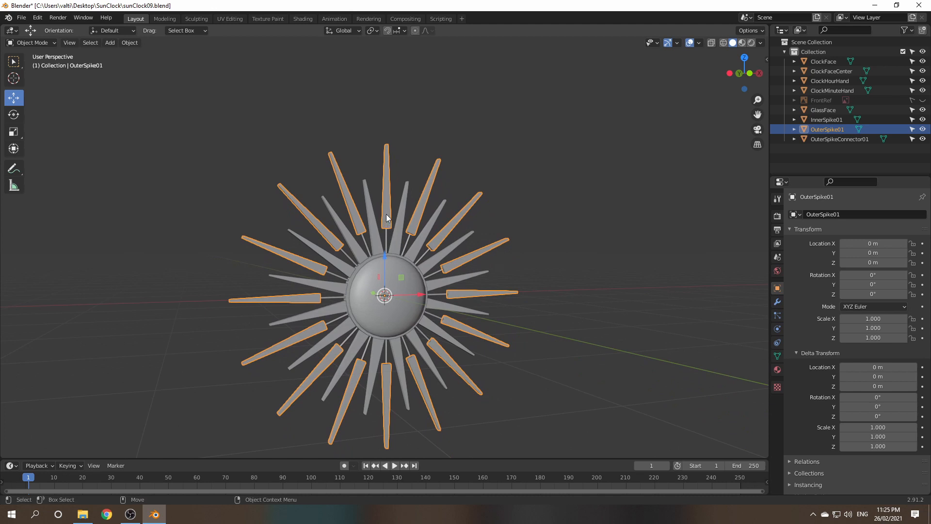
key(Tab)
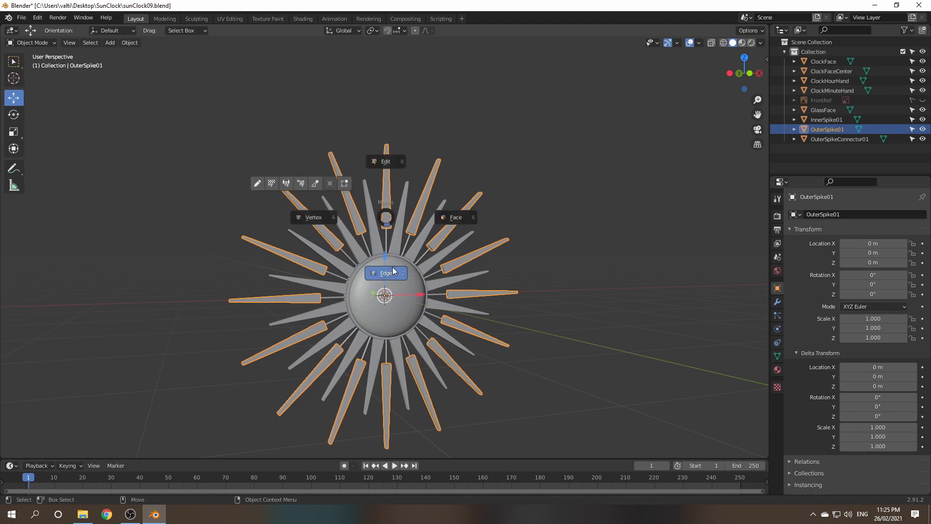
click(409, 247)
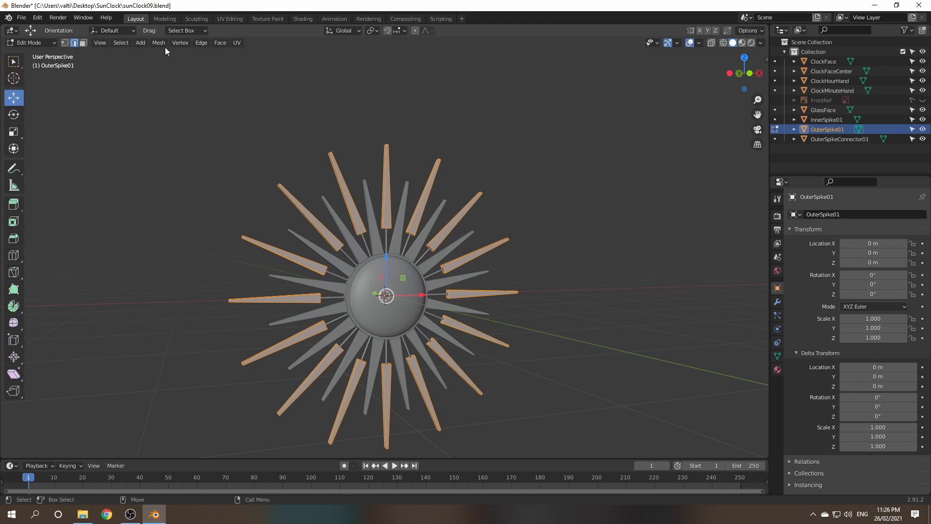
right_click(349, 211)
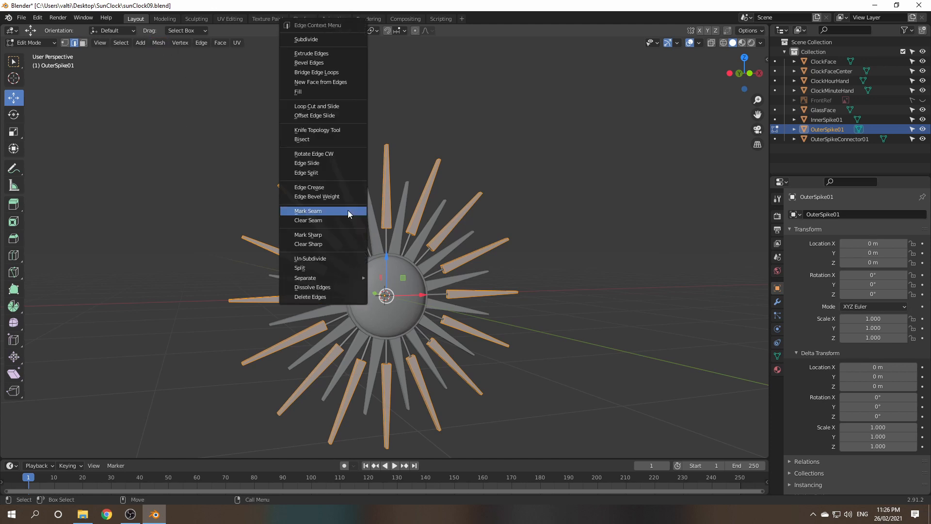
click(320, 212)
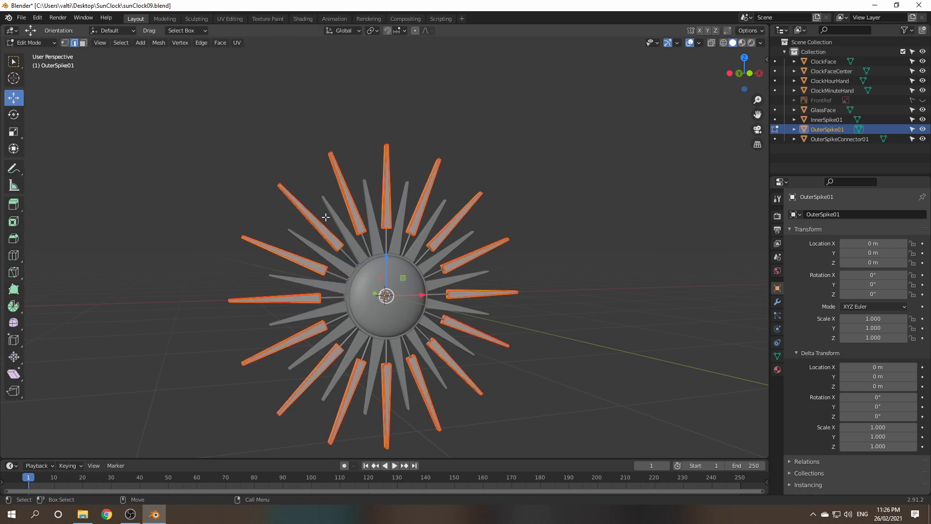
- Switch to the inner spikes and mark all of their edges as seams
middle_drag(410, 262, 406, 222)
key(ctrl+Tab)
click(412, 187)
key(ctrl+Tab)
click(405, 275)
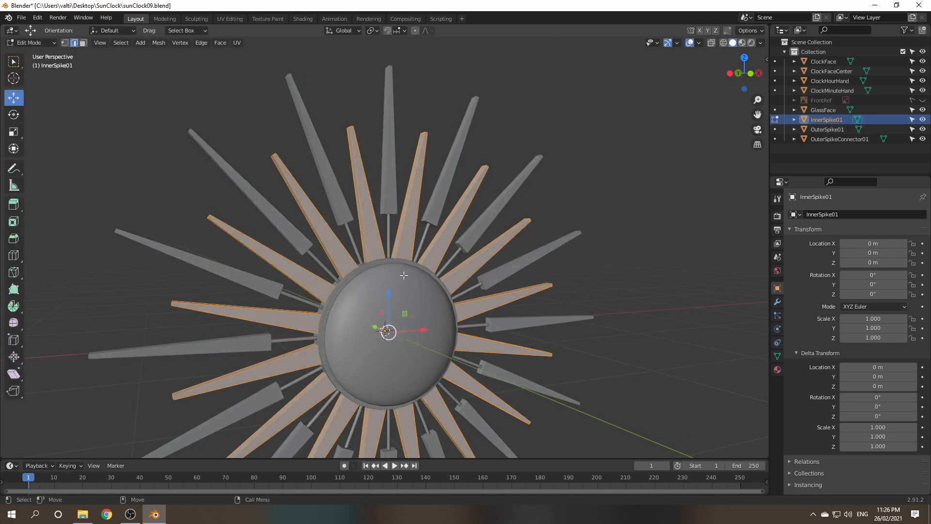
right_click(367, 208)
click(335, 208)
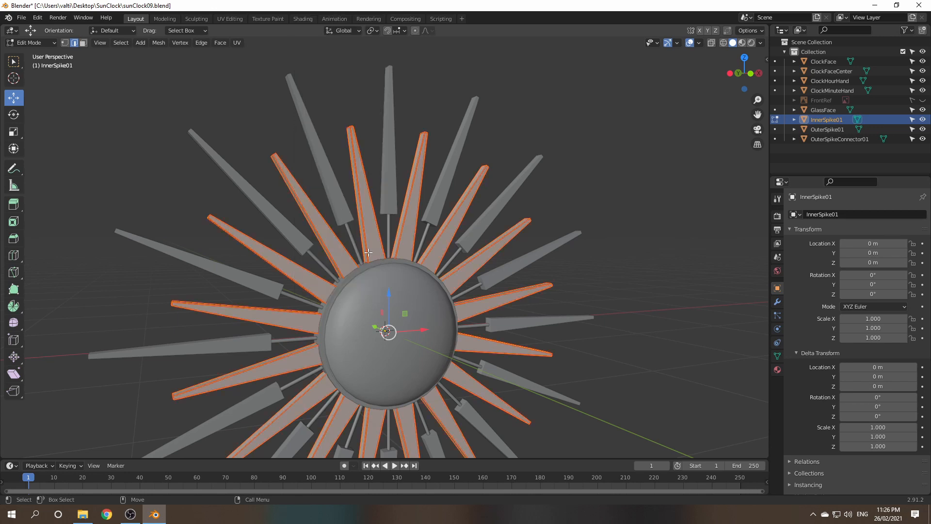
- Leave the inner spikes and open the thin outer spike connectors for edge editing, viewed from the back of the clock
middle_drag(396, 264, 379, 209)
key(ctrl+Tab)
click(374, 180)
click(354, 198)
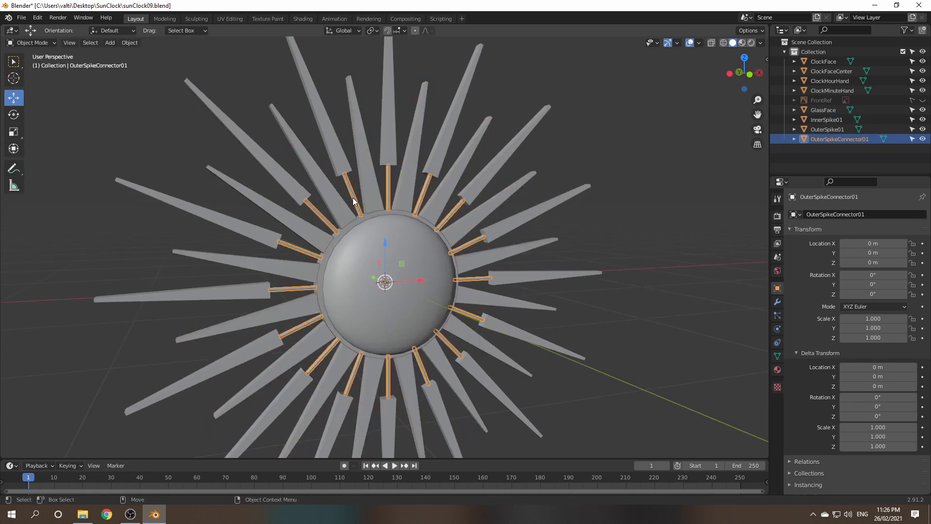
middle_drag(365, 259, 327, 244)
scroll(346, 245, up, 3)
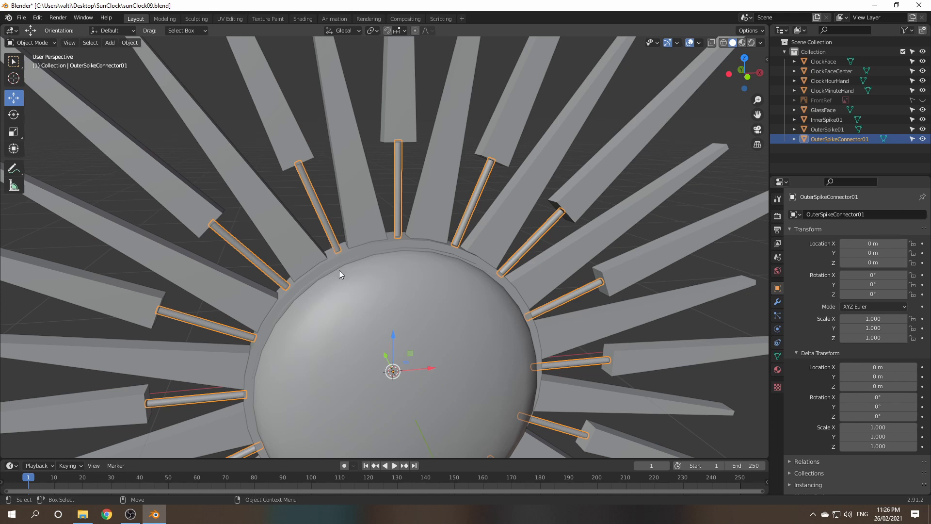
middle_drag(327, 306, 479, 311)
scroll(444, 294, up, 3)
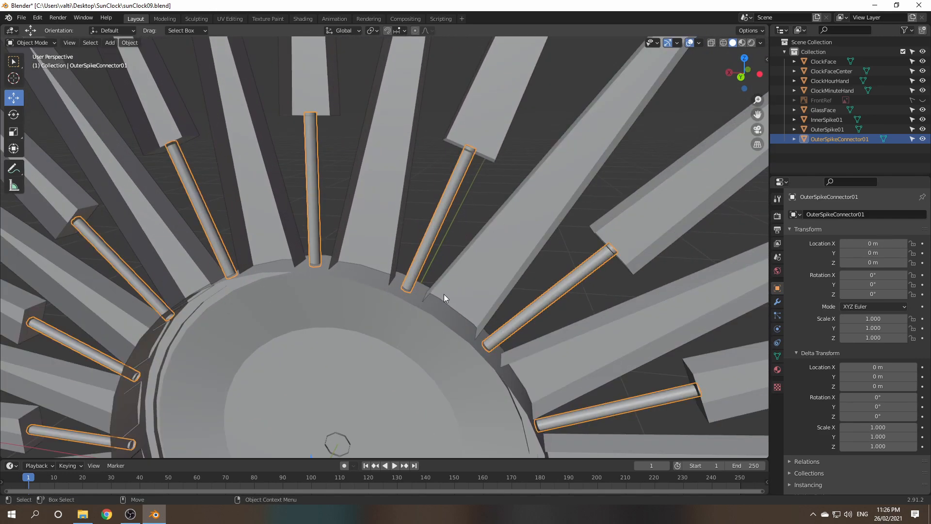
key(Tab)
click(319, 250)
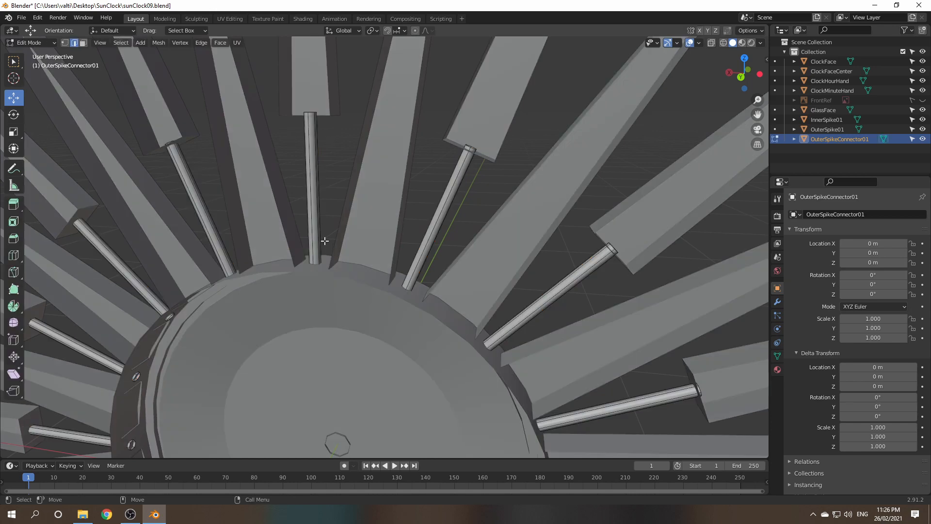
- Select one lengthwise edge on the top connector and add one on each connector down one side of the clock
shift+middle_drag(324, 238, 404, 237)
click(393, 226)
shift+middle_drag(343, 250, 454, 241)
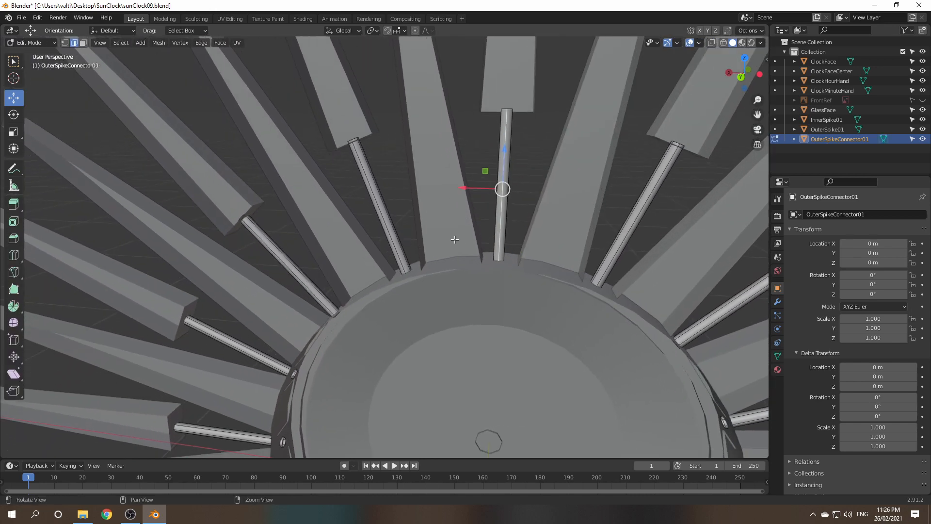
shift+click(391, 236)
middle_drag(357, 293, 496, 178)
shift+click(496, 179)
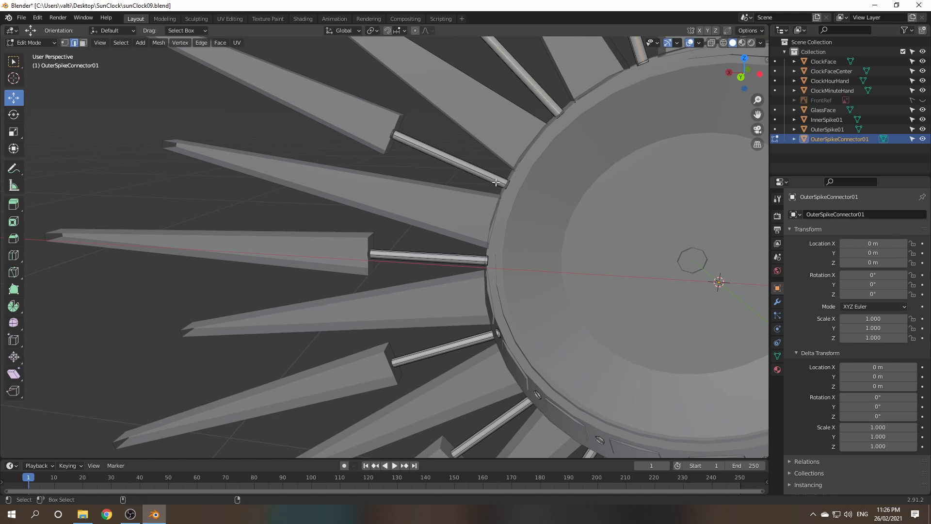
shift+click(457, 259)
shift+middle_drag(494, 279, 506, 181)
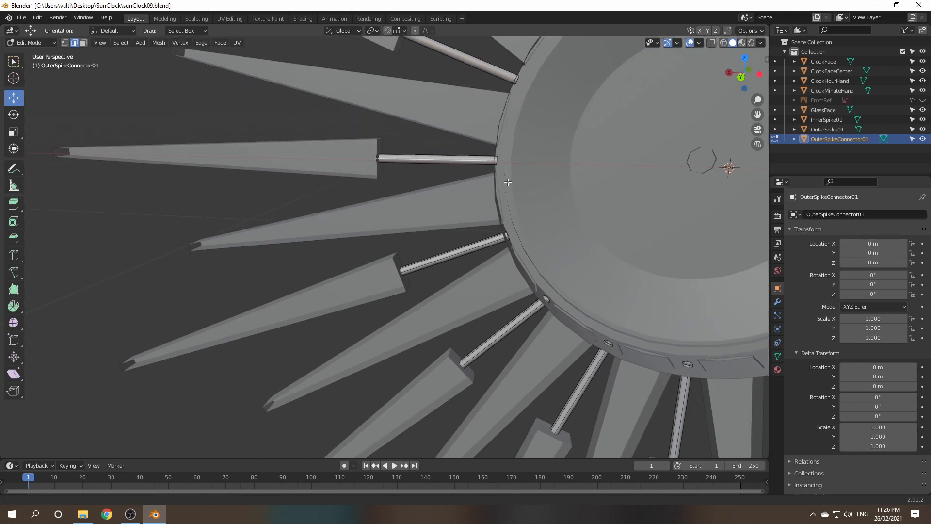
shift+click(480, 247)
middle_drag(473, 249, 452, 272)
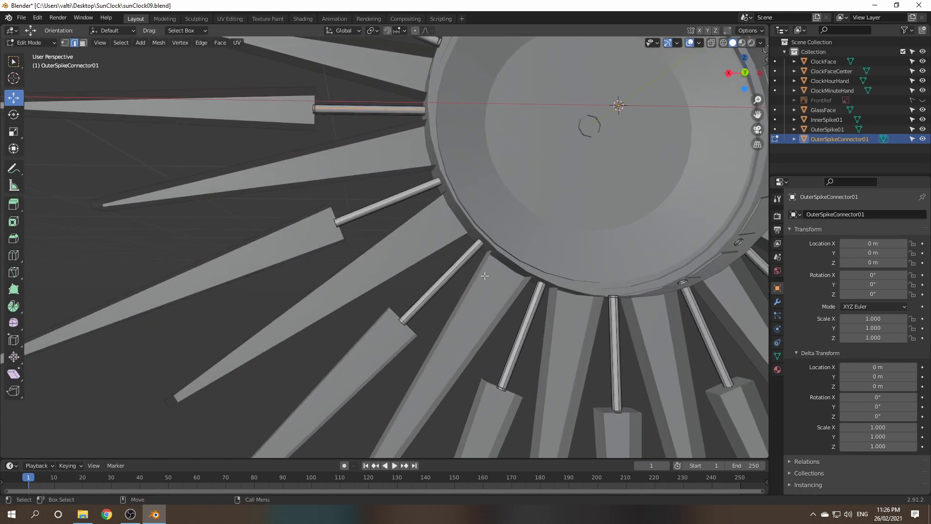
shift+click(452, 273)
- Add one lengthwise edge of each connector around the bottom of the clock to the edge selection
shift+middle_drag(519, 308, 423, 252)
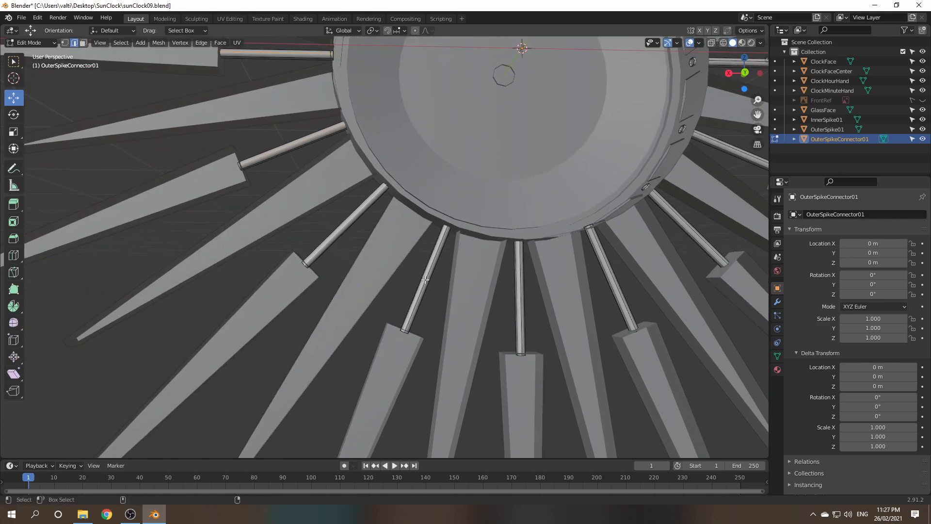
shift+click(425, 279)
shift+click(520, 291)
shift+middle_drag(630, 312, 436, 291)
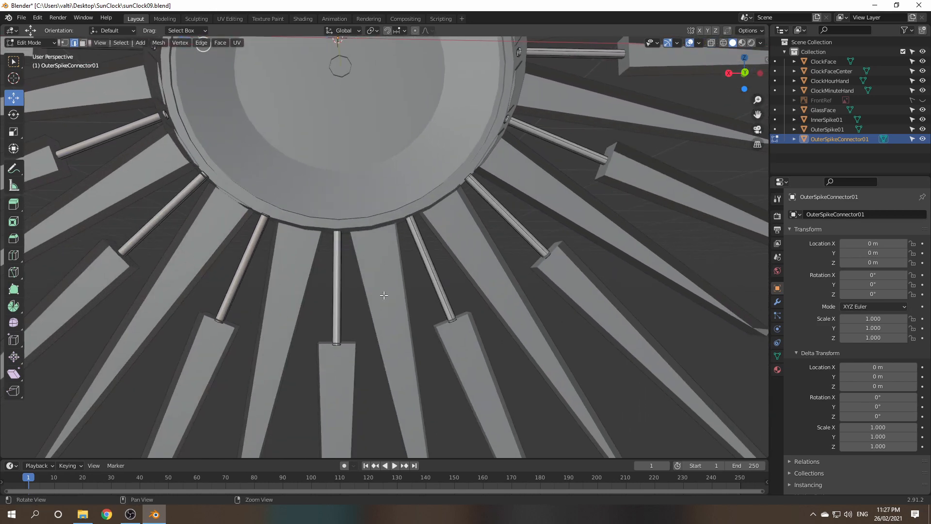
shift+click(438, 287)
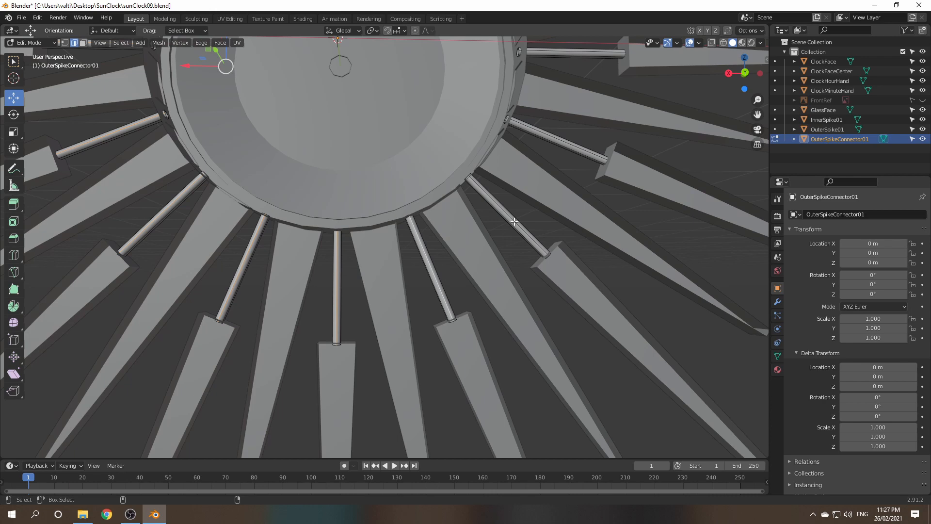
shift+click(514, 221)
shift+middle_drag(571, 152, 512, 238)
shift+click(518, 231)
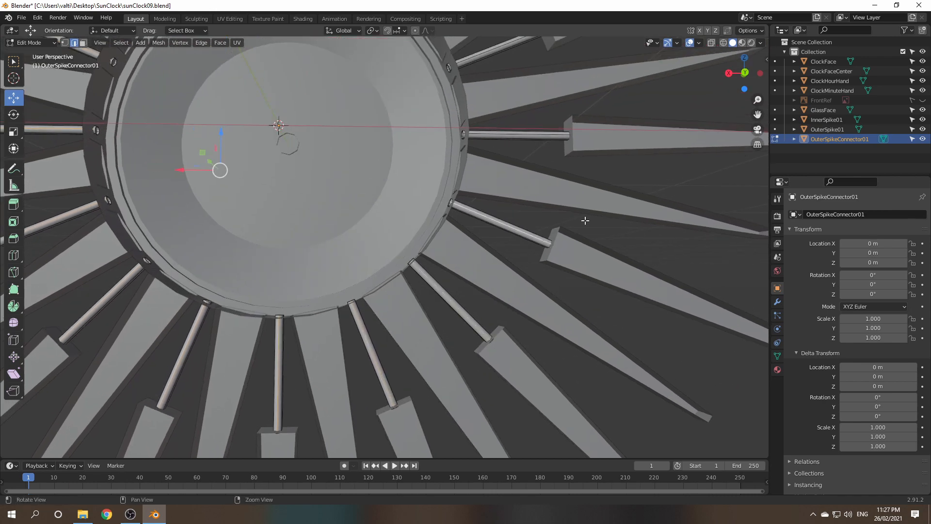
- Add a lengthwise edge on each remaining connector up the other side and mark all the selected edges as seams
shift+middle_drag(587, 218, 540, 350)
shift+click(489, 258)
shift+middle_drag(478, 160, 492, 270)
shift+click(492, 268)
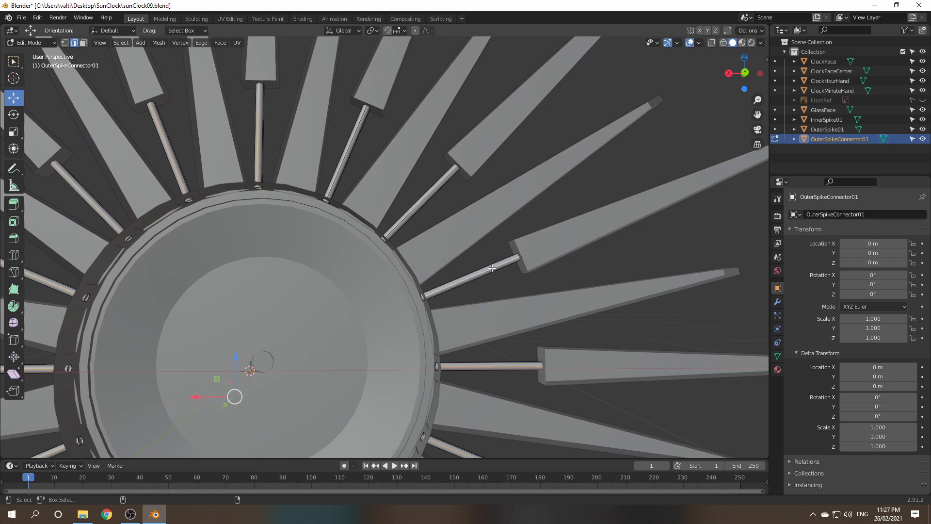
shift+click(418, 206)
shift+click(347, 156)
shift+middle_drag(347, 156, 514, 187)
right_click(481, 153)
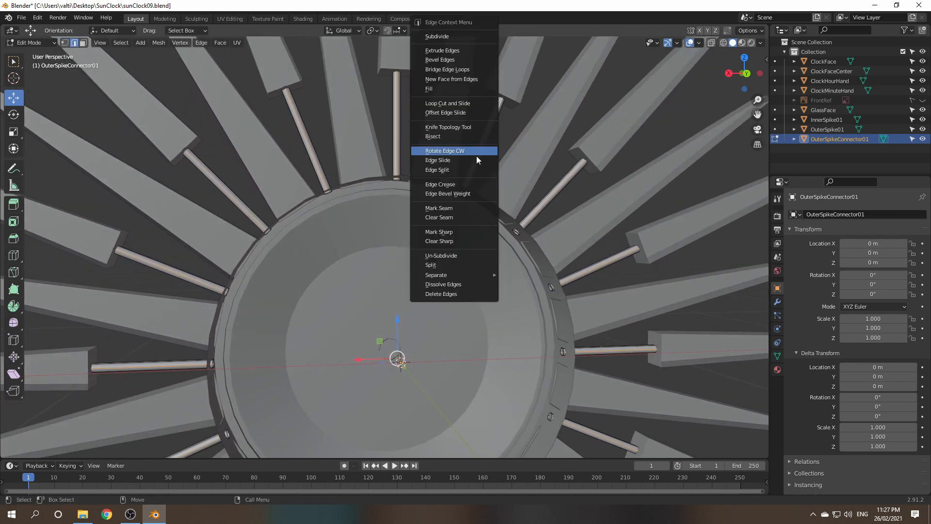
click(449, 208)
- Return to Object Mode and hide the glass face covering the clock dial
middle_drag(465, 260, 484, 271)
scroll(464, 268, down, 2)
scroll(484, 271, down, 4)
middle_drag(340, 286, 479, 291)
key(Tab)
click(395, 201)
click(382, 262)
middle_drag(381, 262, 382, 282)
scroll(431, 289, up, 4)
click(923, 111)
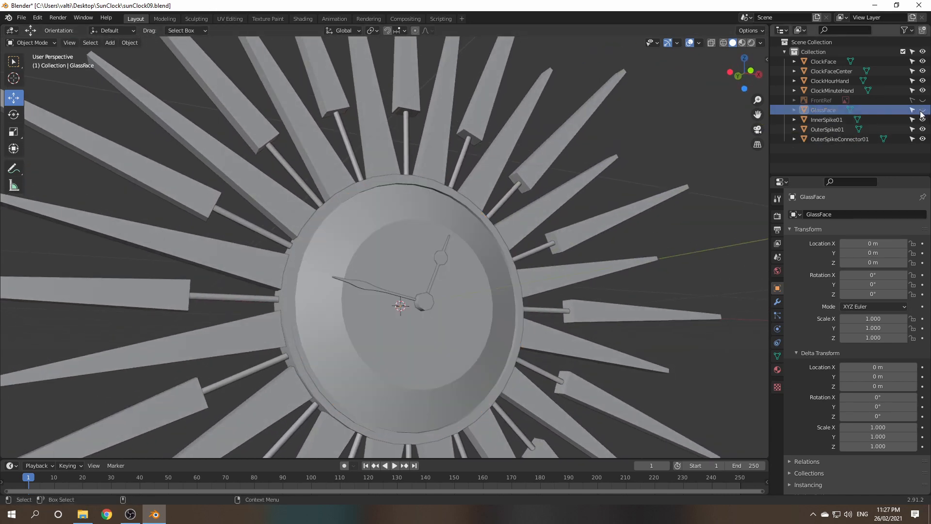
- Isolate the clock face in local view and open it for edge editing
middle_drag(518, 302, 514, 330)
click(354, 262)
middle_drag(395, 294, 397, 269)
shift+middle_drag(421, 319, 430, 292)
key(f)
scroll(415, 281, up, 2)
key(Tab)
click(447, 278)
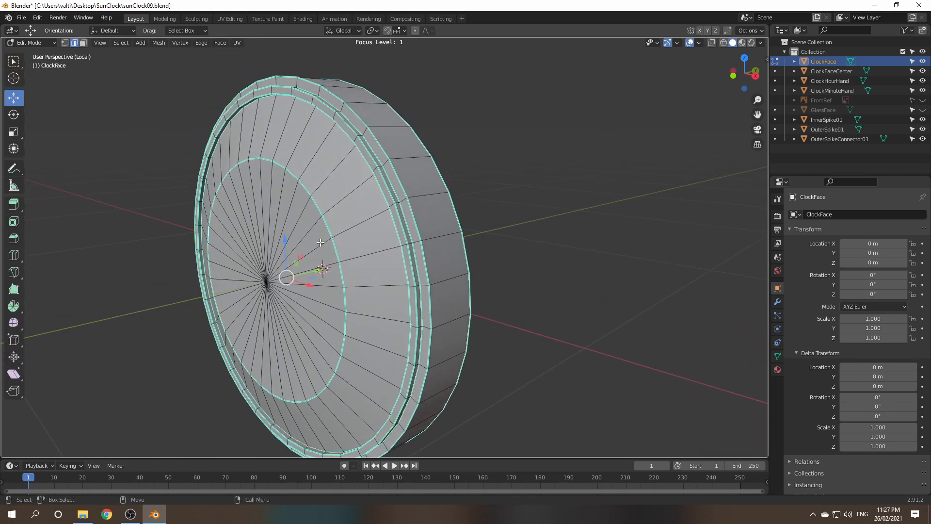
alt+click(345, 302)
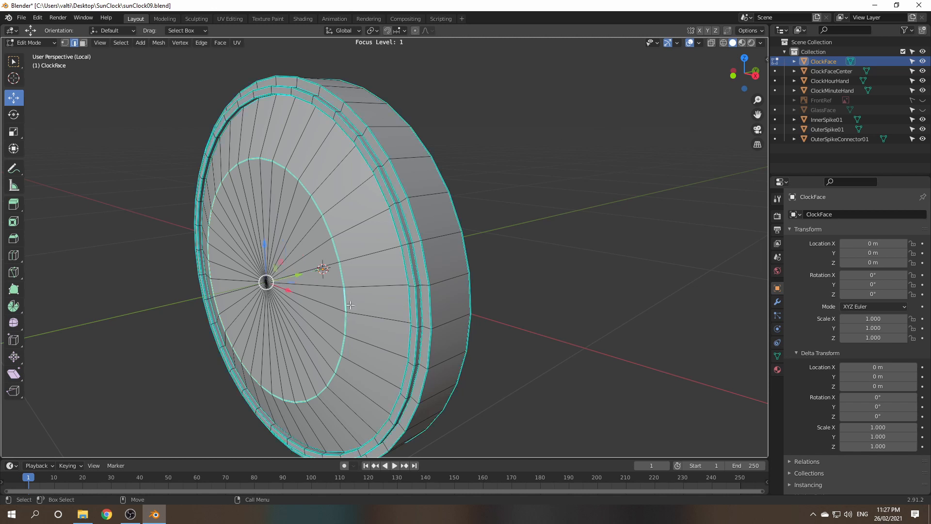
click(510, 344)
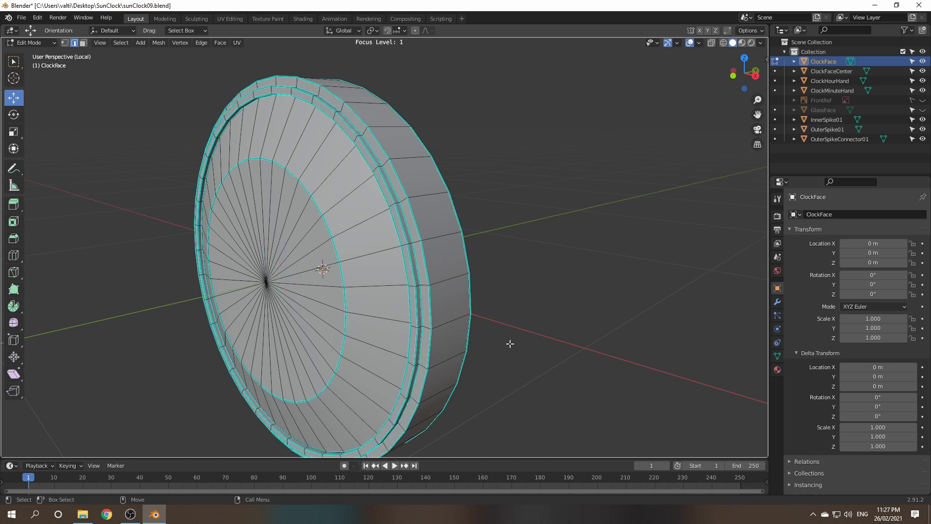
middle_drag(510, 343, 501, 339)
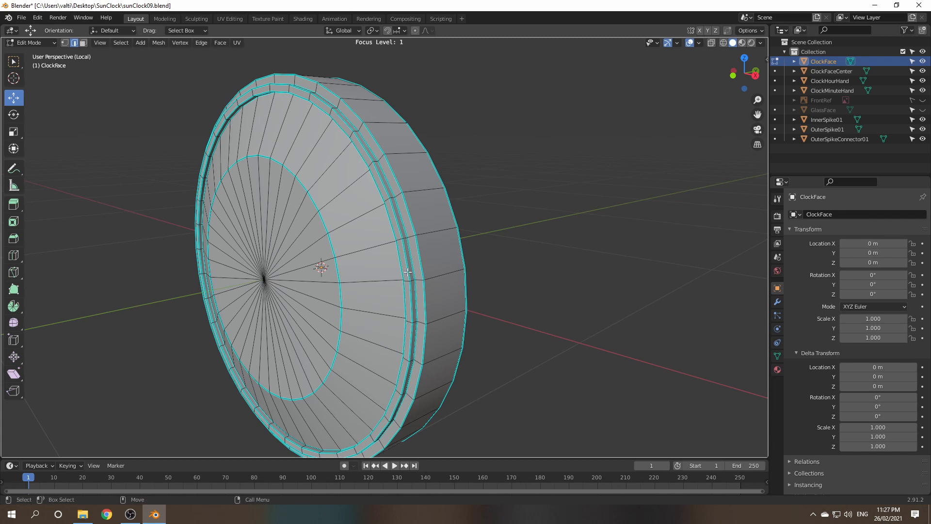
- Select one sharp rim edge of the clock face, extend the selection by similar sharpness, and mark all these edges as seams
click(426, 298)
click(121, 44)
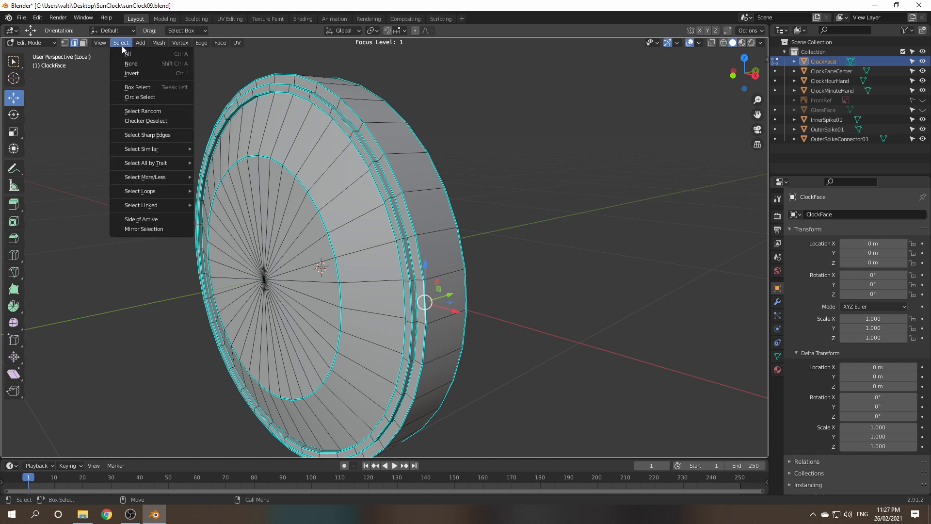
mouse_move(158, 150)
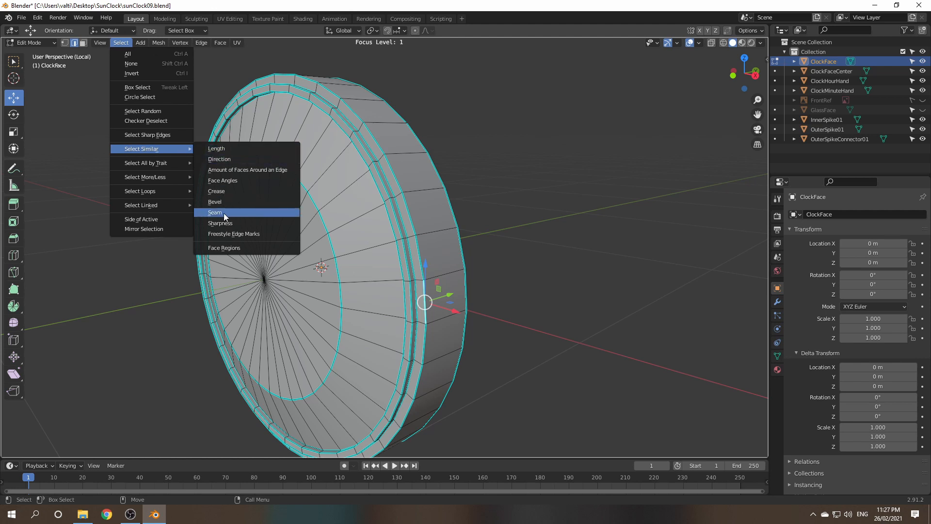
click(231, 223)
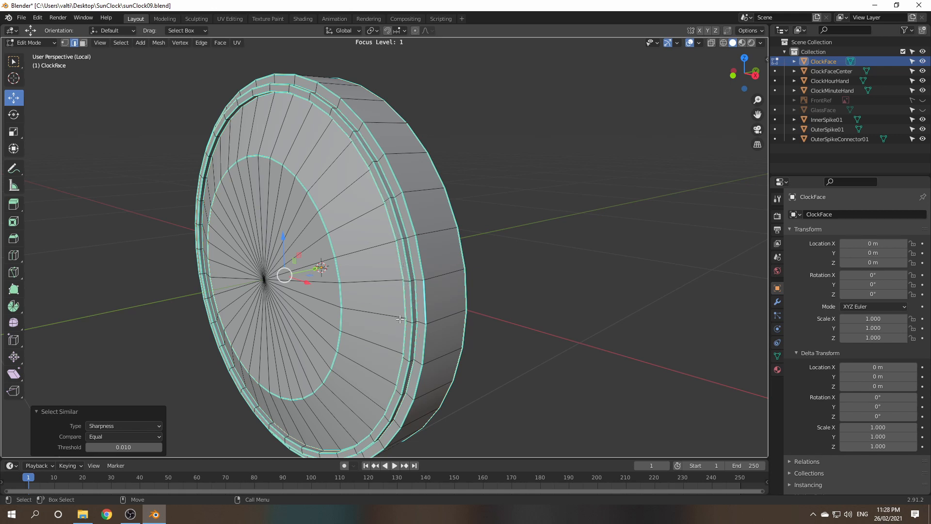
middle_drag(378, 297, 450, 188)
right_click(450, 188)
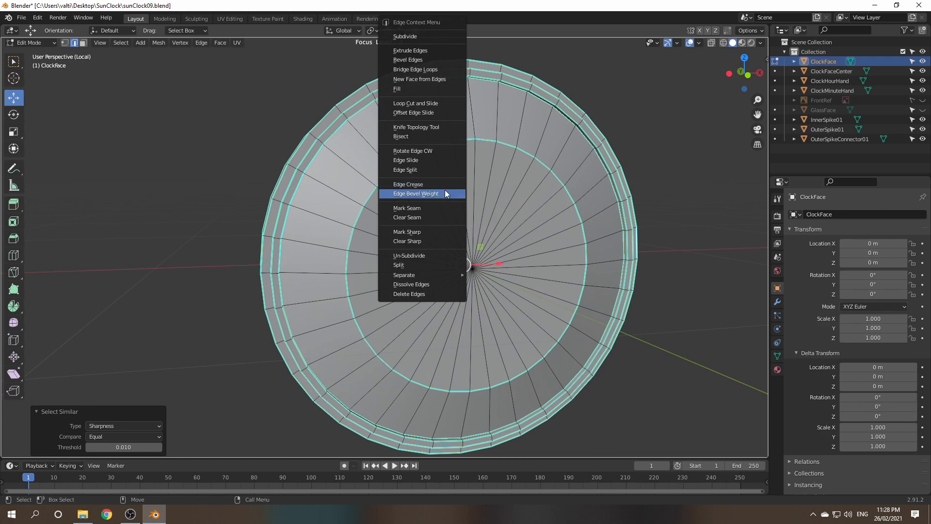
click(417, 208)
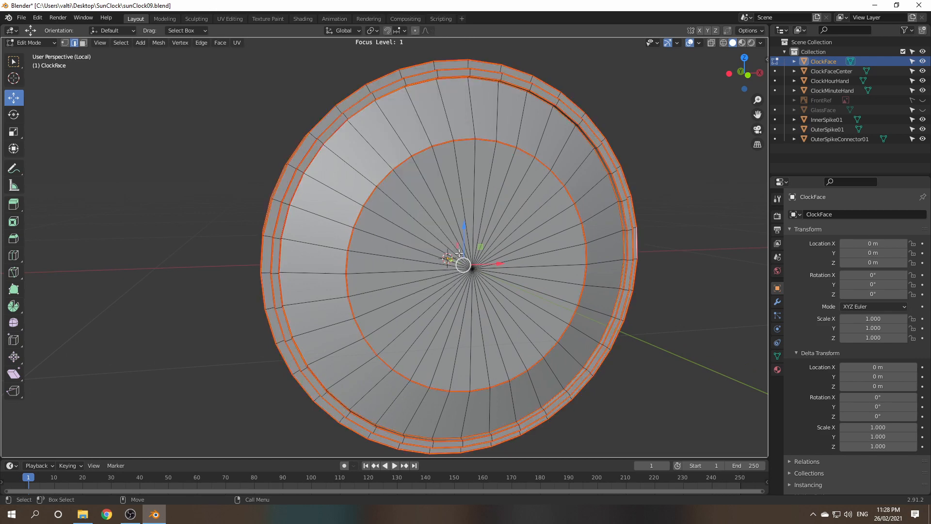
- Return to Object Mode and leave local view so the whole clock is shown
middle_drag(568, 293, 496, 188)
key(ctrl+Tab)
click(487, 143)
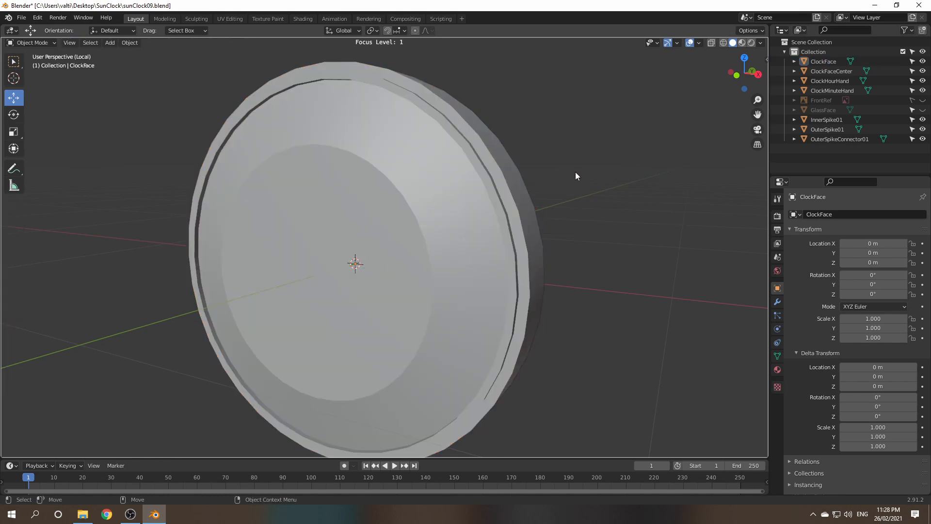
key(f)
scroll(469, 282, down, 3)
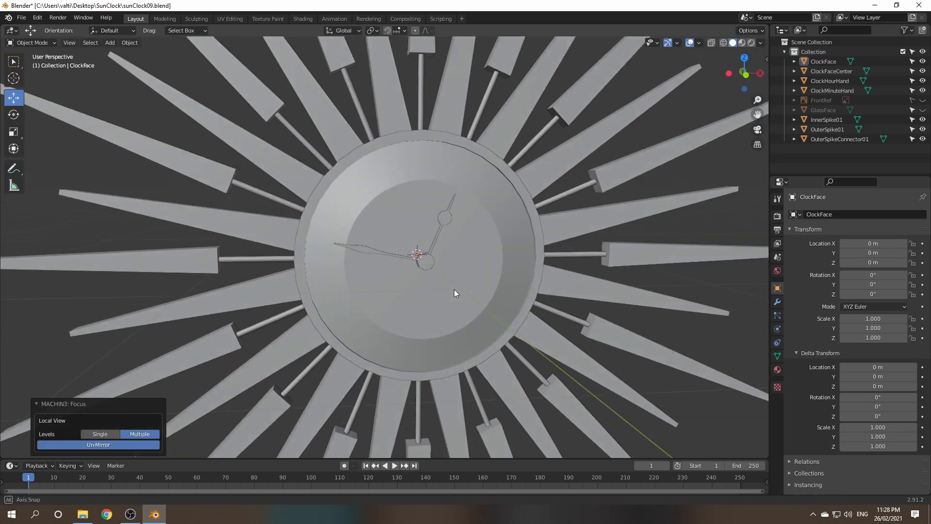
- Isolate the small center hub of the clock in local view and open it for edge editing
middle_drag(454, 289, 451, 260)
click(451, 260)
key(f)
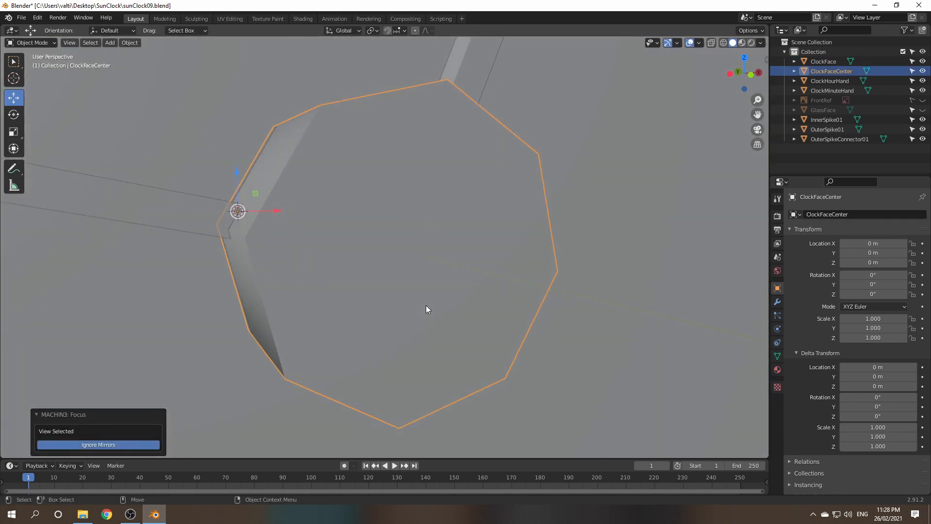
key(f)
mouse_move(427, 303)
middle_down()
mouse_move(423, 291)
mouse_move(430, 316)
middle_up()
key(Tab)
click(427, 310)
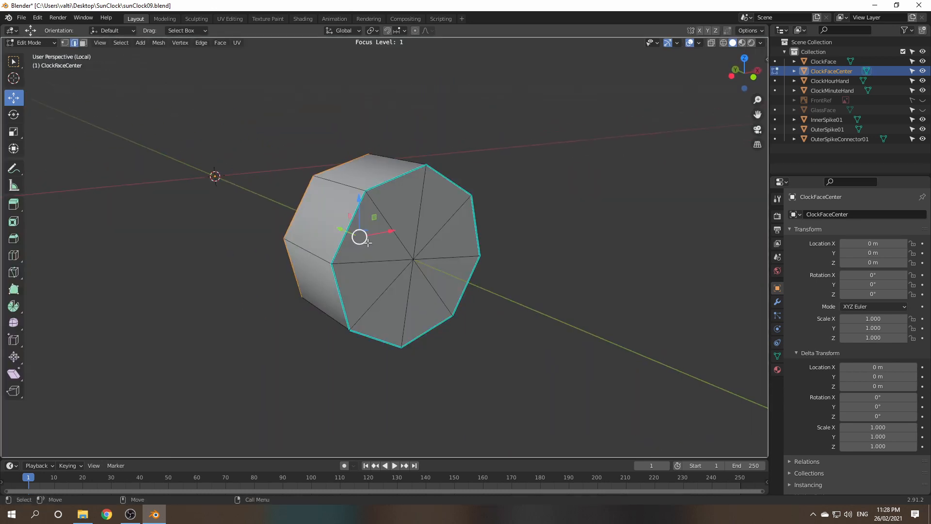
- Select the edge loop around the hub's front cap and mark it as a seam
alt+click(381, 184)
middle_drag(366, 216, 348, 185)
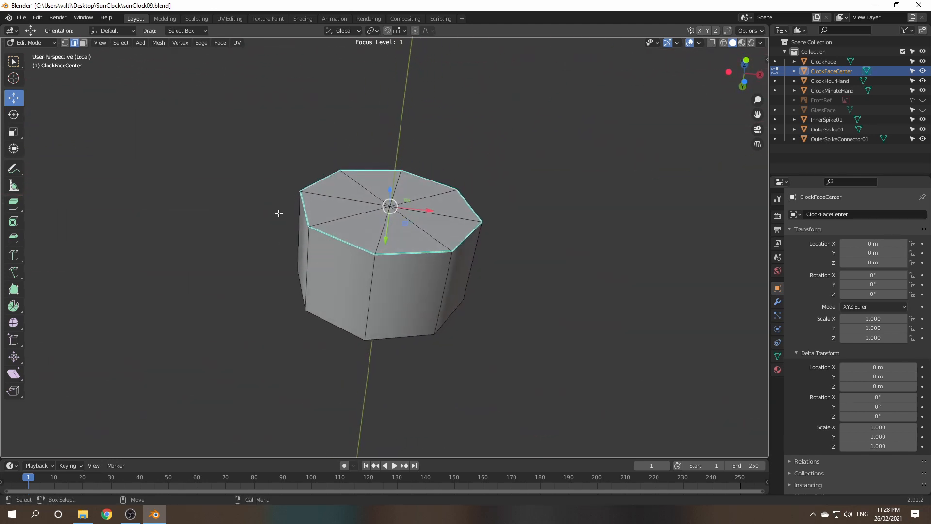
middle_drag(300, 255, 423, 269)
right_click(404, 287)
click(404, 285)
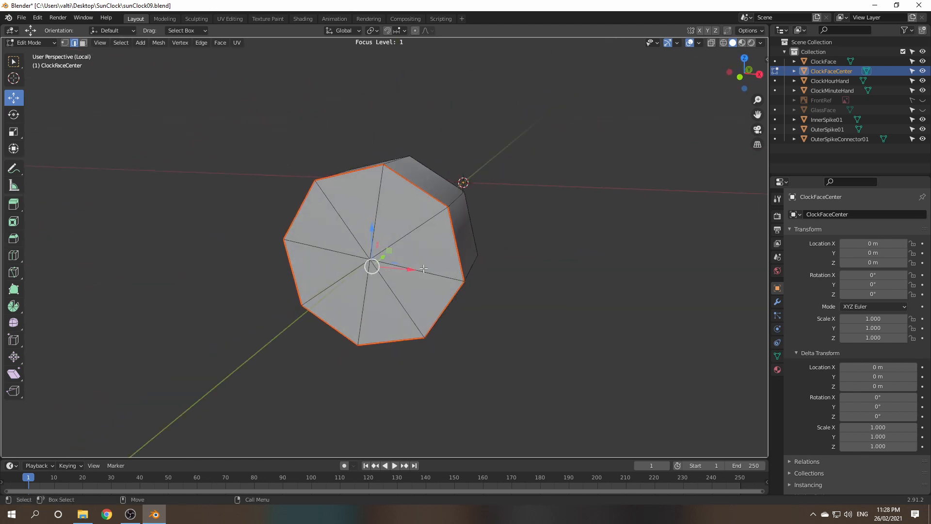
- Leave the hub's local view, then isolate the minute hand and open it for edge editing
key(Tab)
click(420, 178)
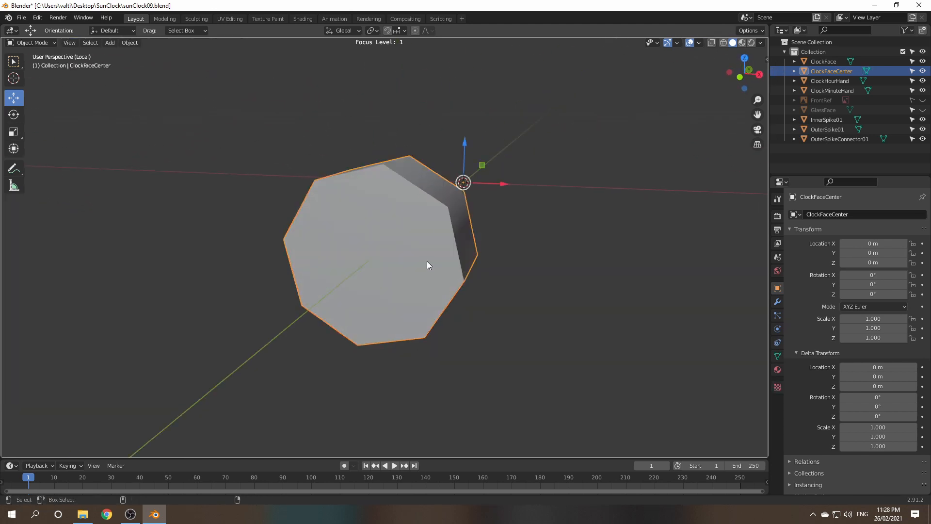
key(f)
click(310, 225)
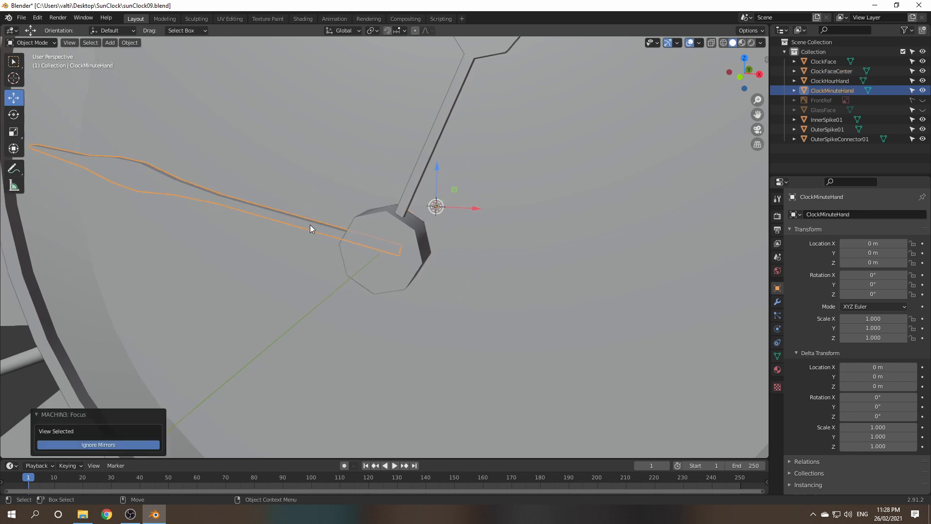
key(f)
middle_drag(362, 294, 401, 279)
key(Tab)
click(348, 310)
- Select a sharp edge on the minute hand, extend the selection by similar sharpness, and mark these edges as seams
click(356, 232)
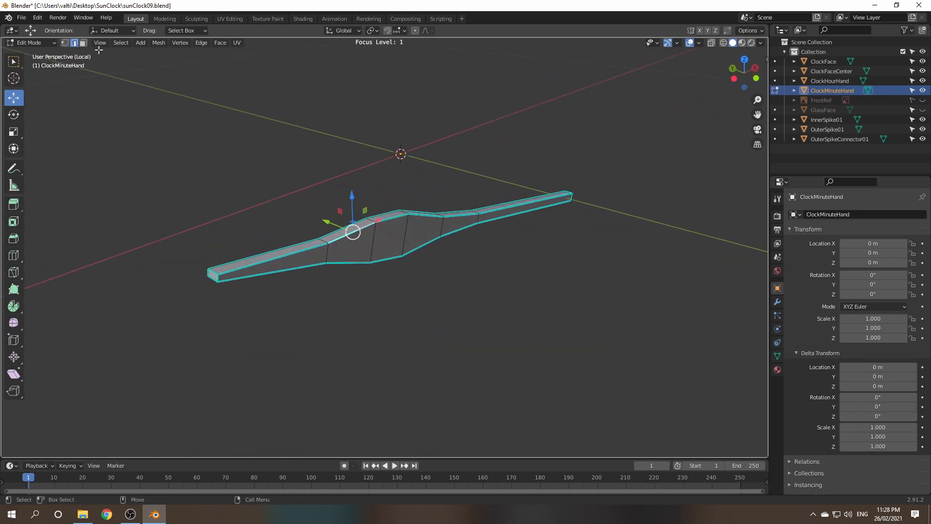
click(122, 42)
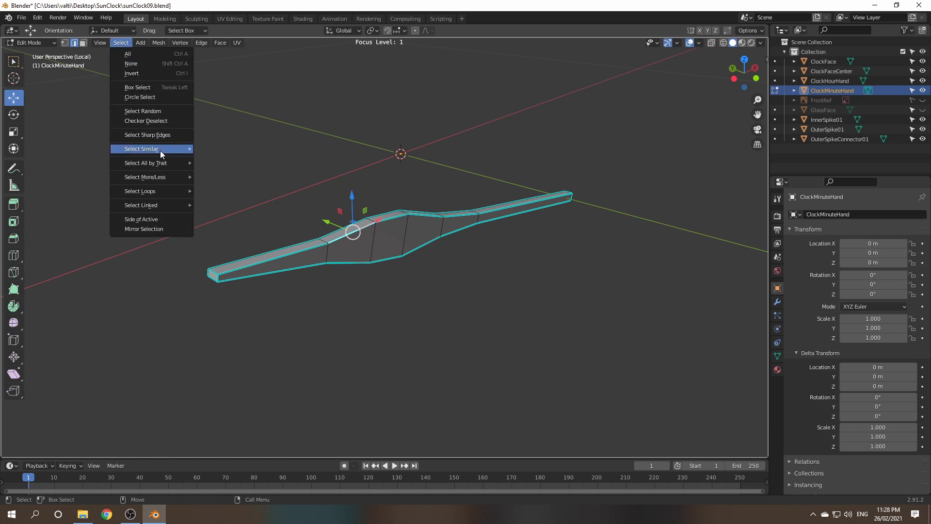
mouse_move(160, 150)
click(234, 225)
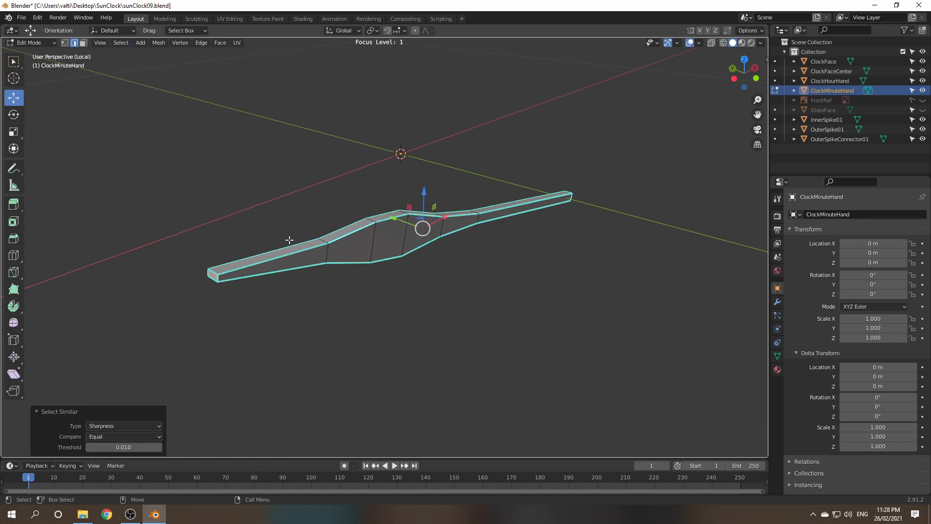
right_click(403, 236)
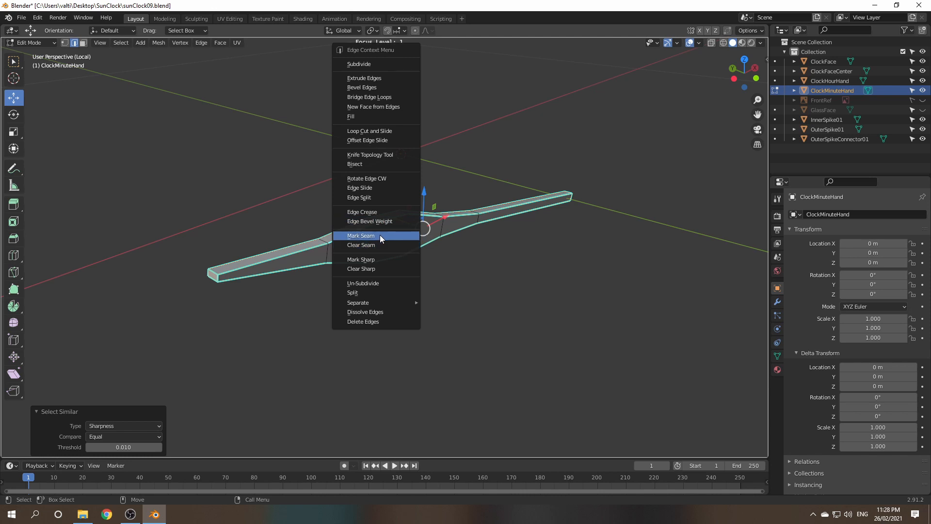
click(380, 235)
- Leave the minute hand's local view, then isolate the hour hand and open it for edge editing
middle_drag(380, 235, 414, 279)
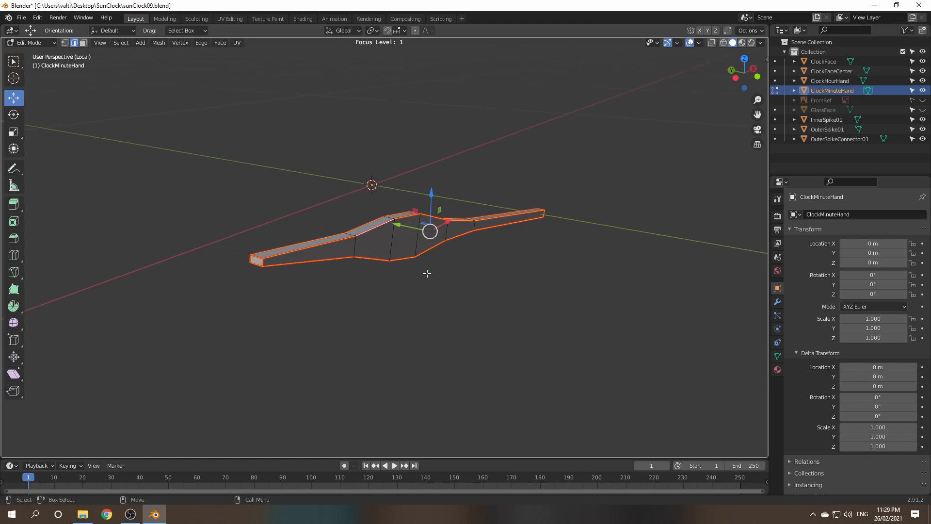
key(Tab)
click(399, 189)
key(KP_Divide)
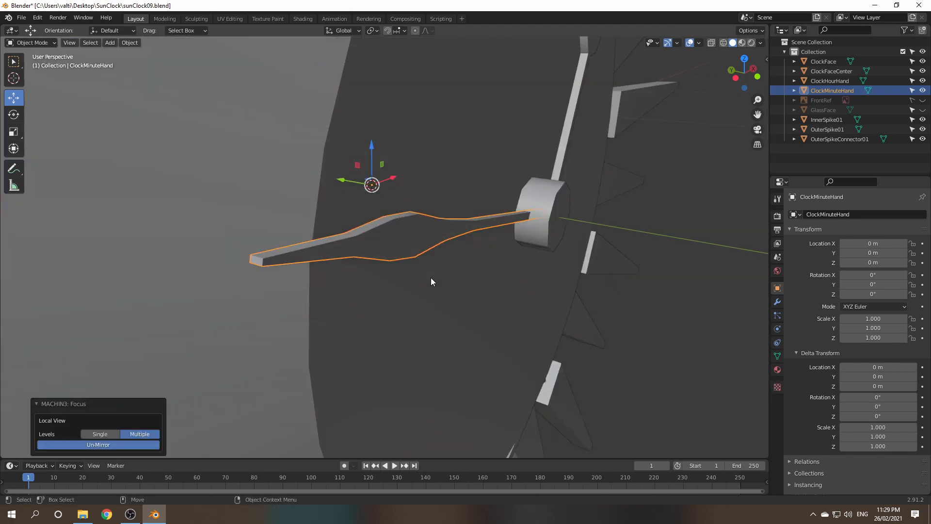
click(589, 171)
key(KP_Divide)
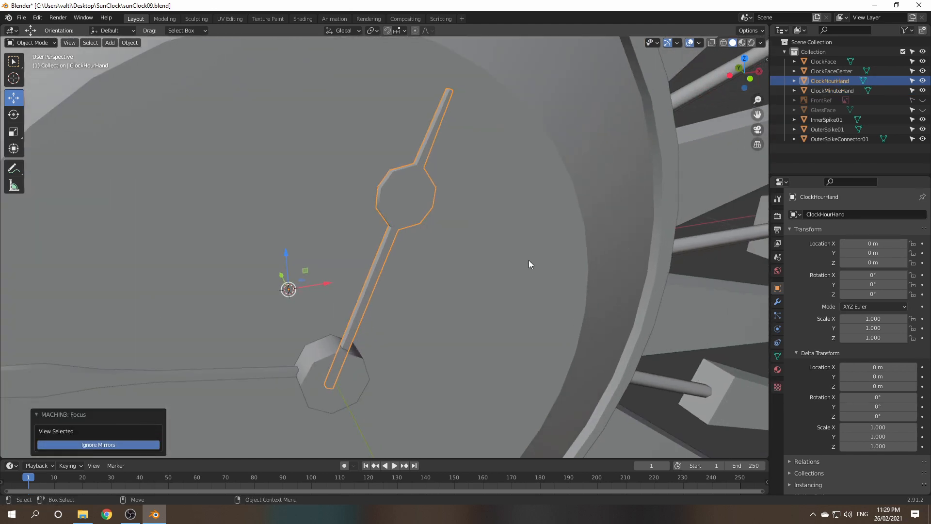
key(Tab)
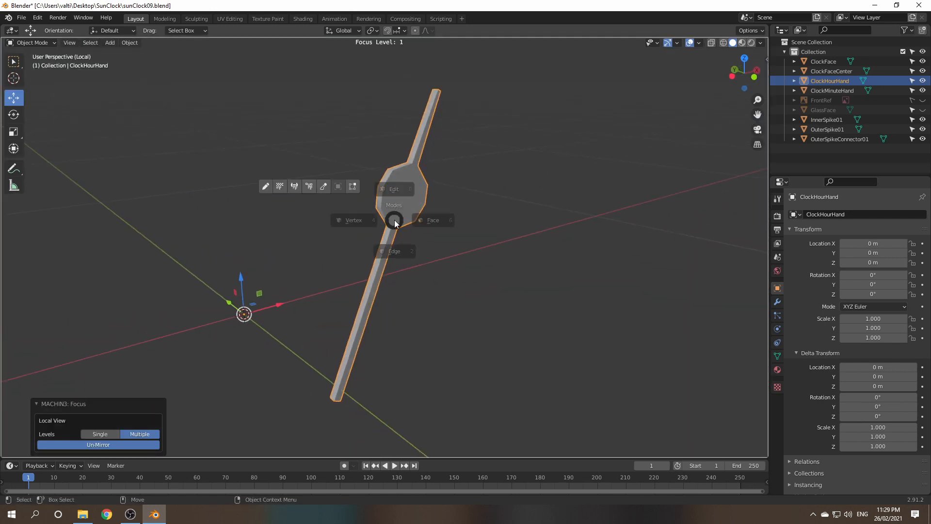
click(394, 265)
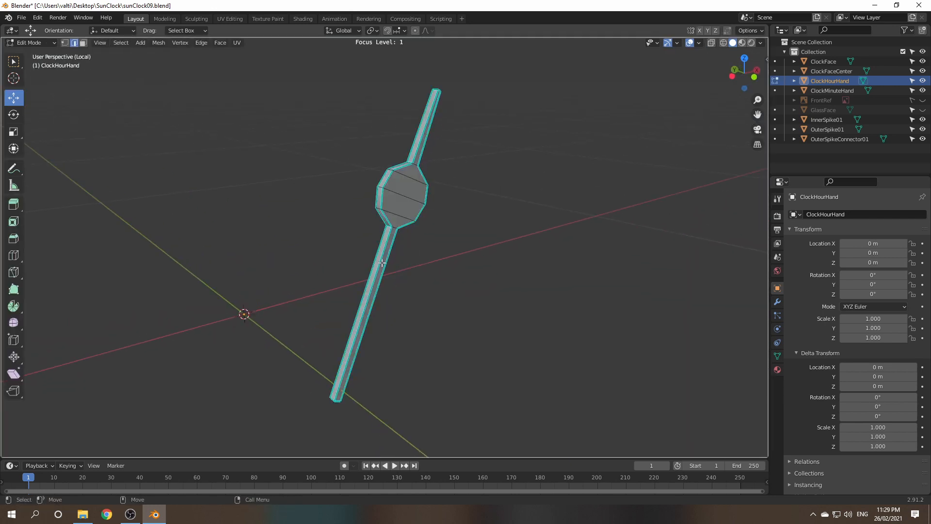
- Extend the hour hand's edge selection by similar sharpness and mark these edges as seams
click(120, 43)
mouse_move(158, 148)
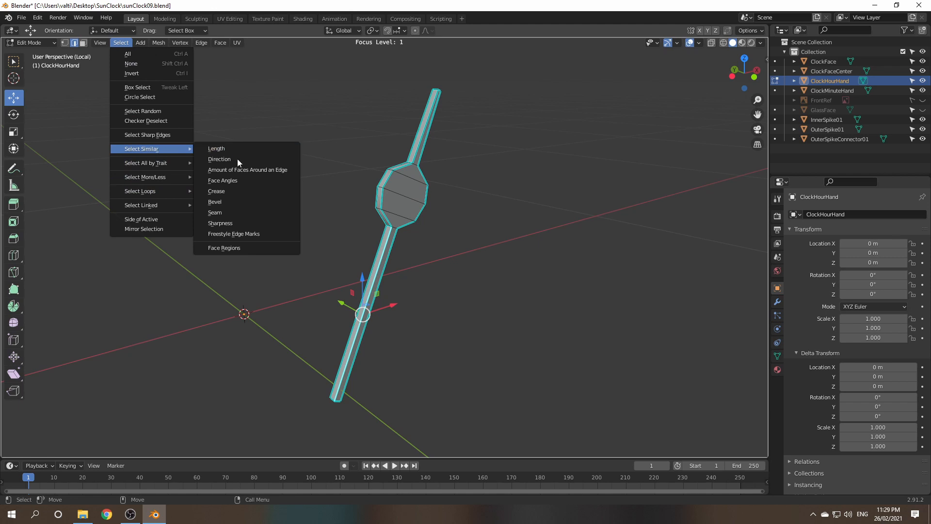
click(228, 222)
right_click(409, 191)
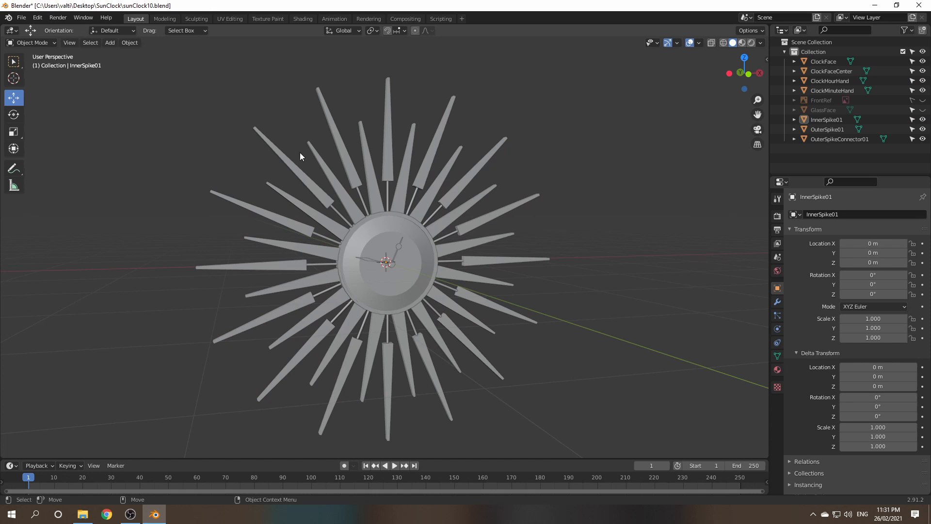
- Switch to the UV Editing workspace, return to Object Mode and select all the visible clock parts
click(228, 19)
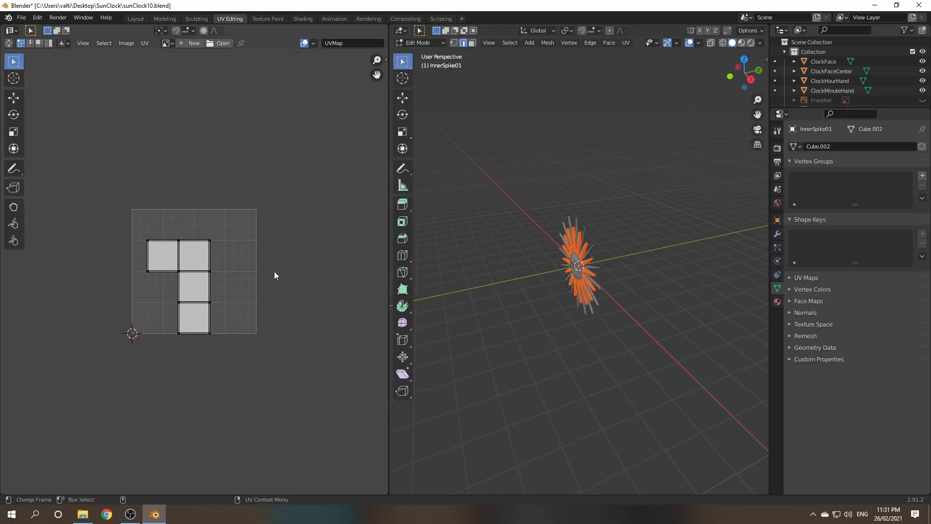
middle_drag(274, 272, 294, 238)
drag(532, 182, 659, 371)
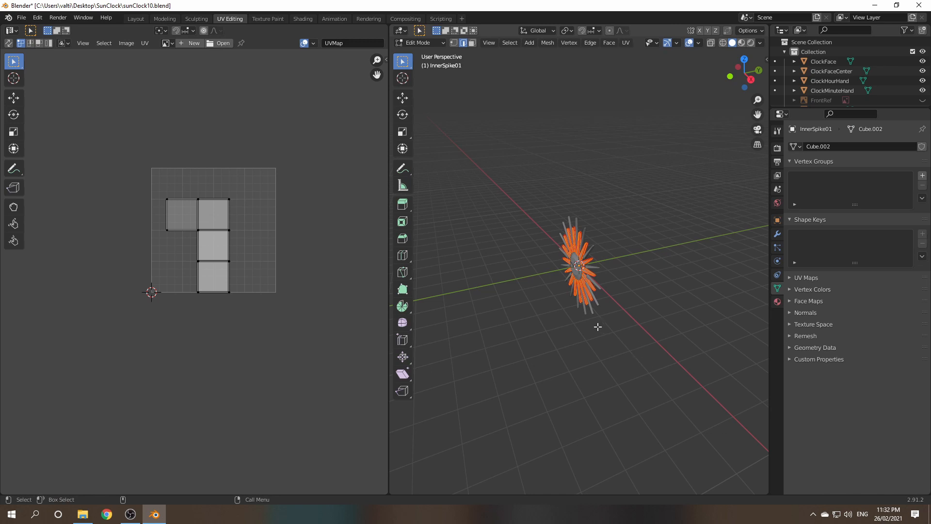
key(Tab)
click(578, 204)
drag(534, 203, 651, 348)
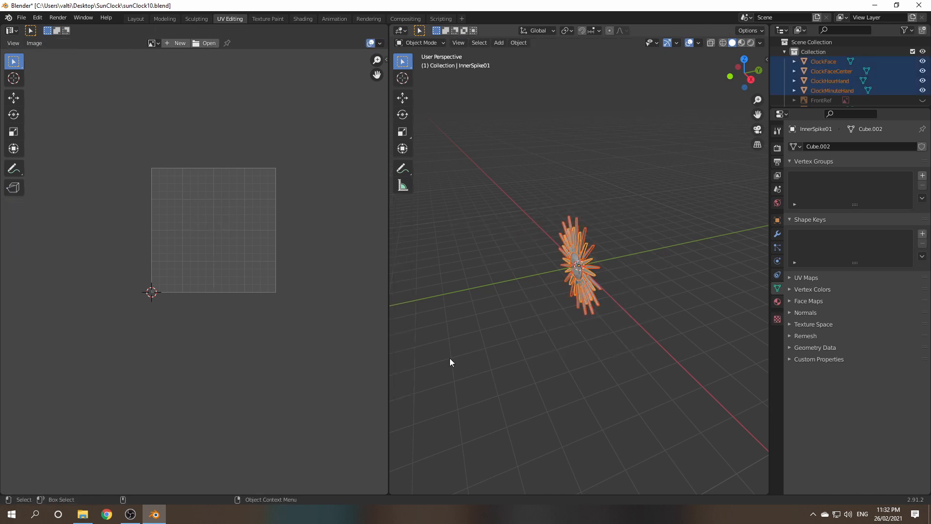
- Open all the selected clock parts together for face editing and select all their faces
middle_drag(482, 322, 582, 274)
key(Tab)
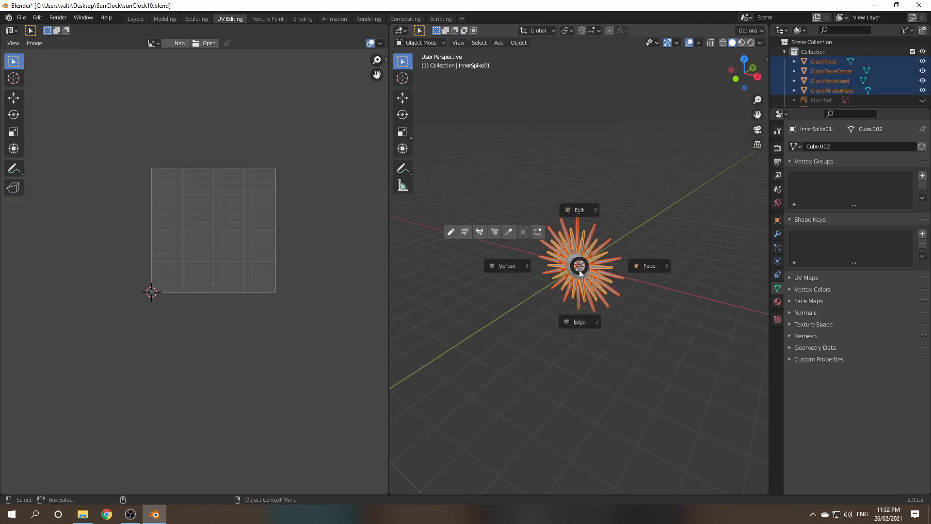
click(618, 281)
key(a)
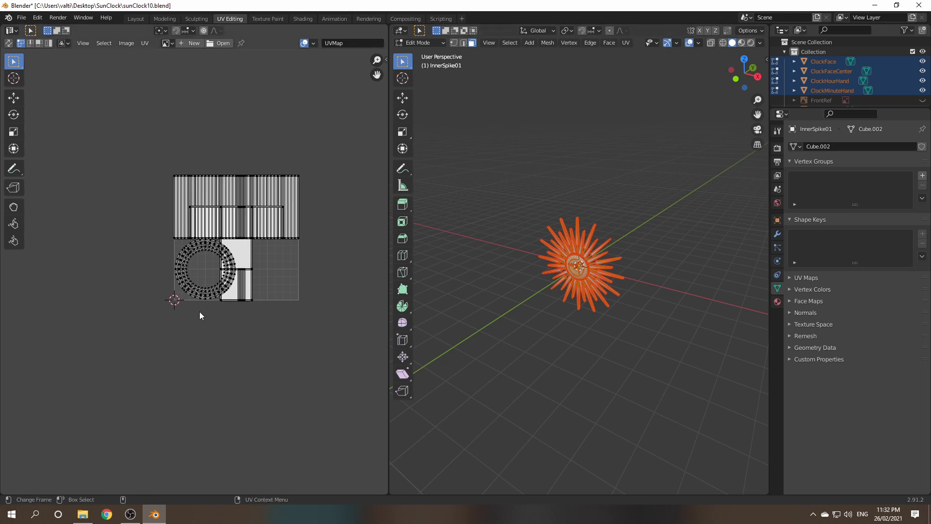
- Unwrap the selected faces of all the clock parts into one shared UV layout using the marked seams
scroll(200, 315, up, 3)
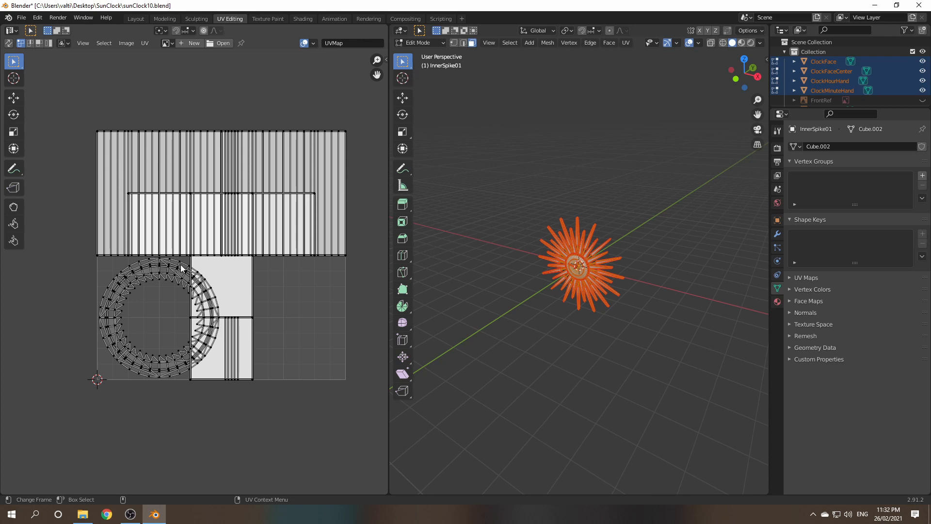
middle_drag(531, 323, 560, 321)
scroll(572, 316, up, 6)
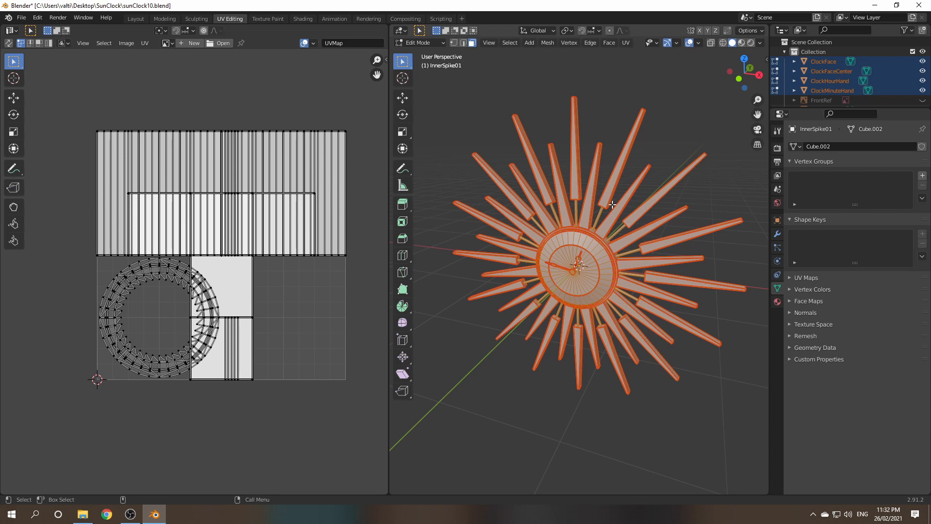
click(627, 43)
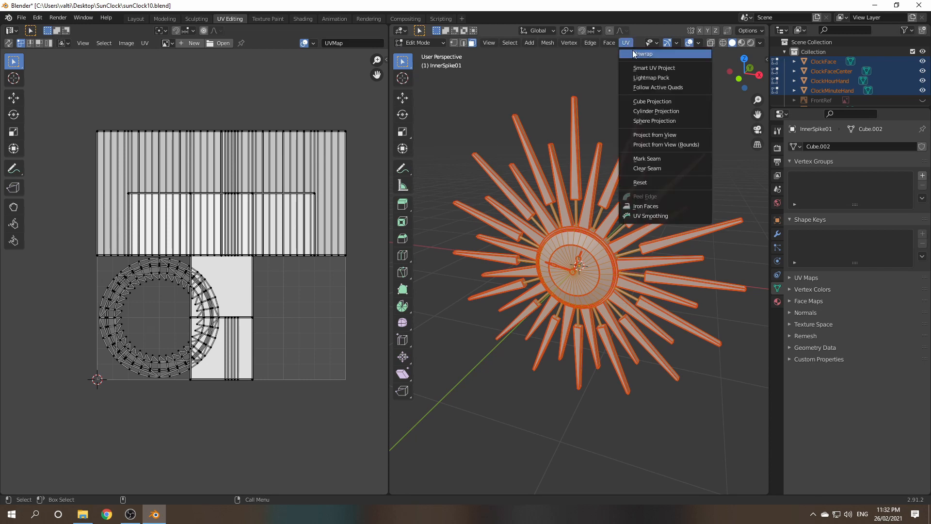
click(651, 53)
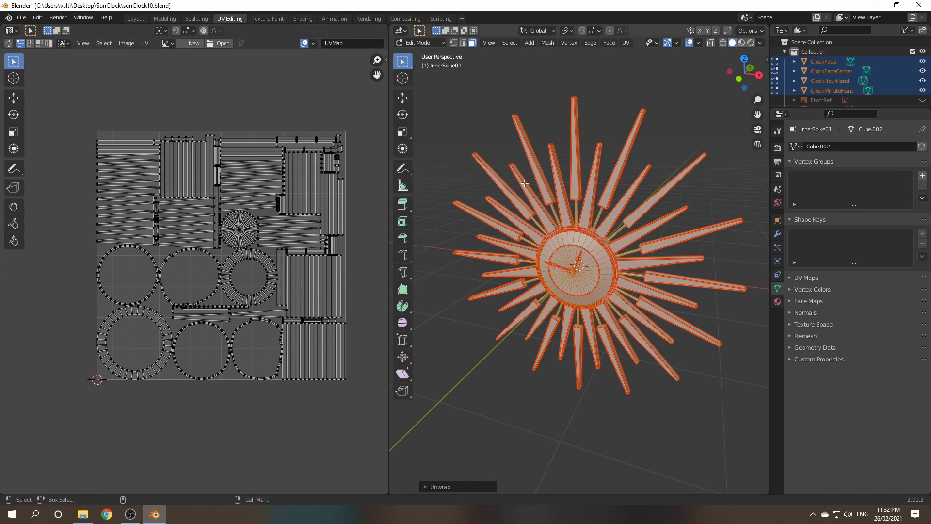
- Examine the spacing and shape of the UV islands, including those of the clock hands and rings
scroll(215, 290, up, 3)
scroll(178, 246, up, 2)
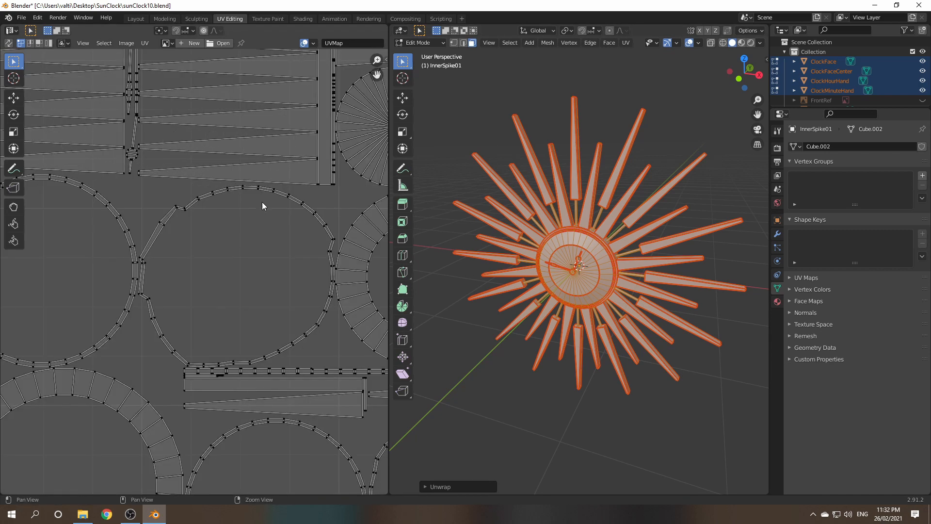
middle_drag(262, 202, 261, 257)
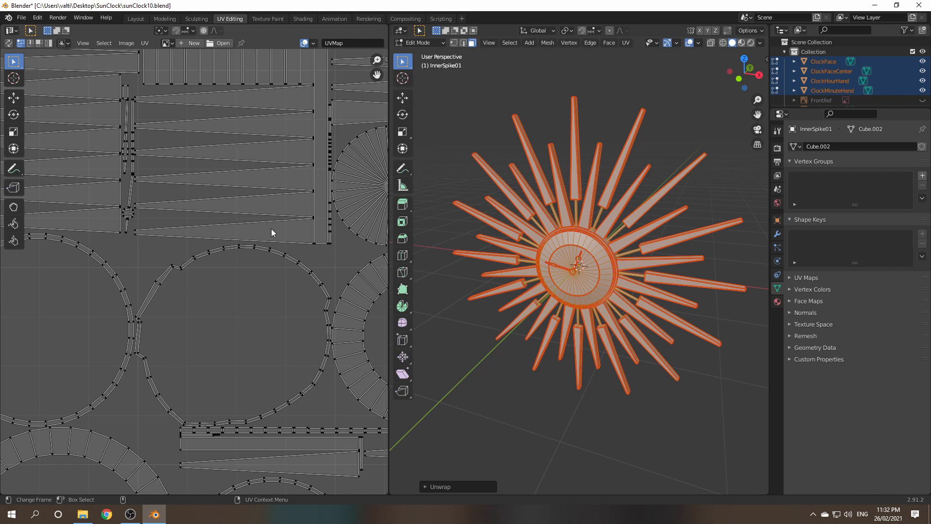
scroll(214, 258, up, 4)
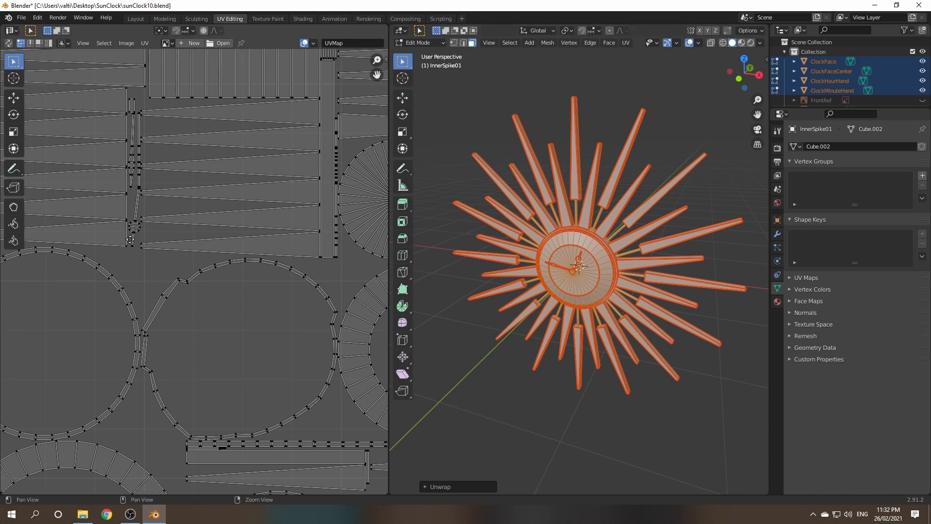
middle_drag(214, 258, 266, 295)
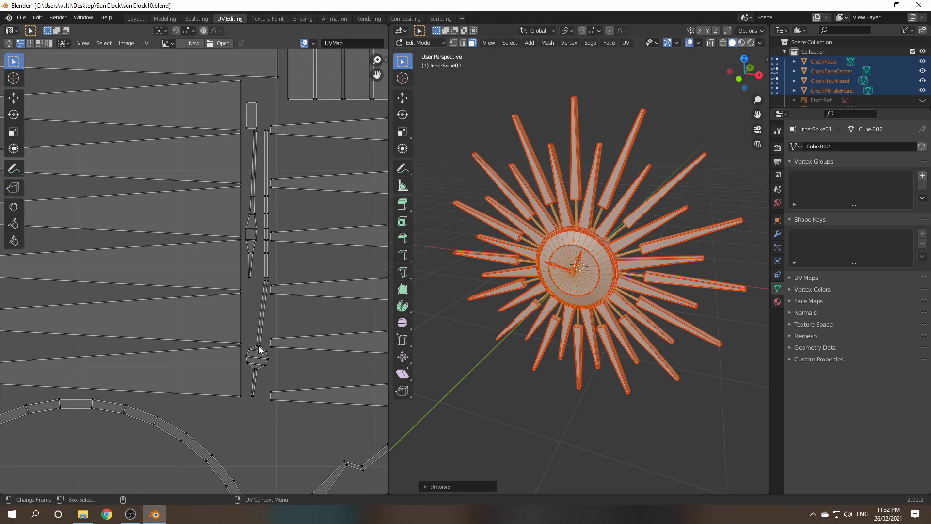
middle_drag(258, 345, 252, 308)
scroll(255, 272, up, 3)
middle_drag(336, 295, 270, 297)
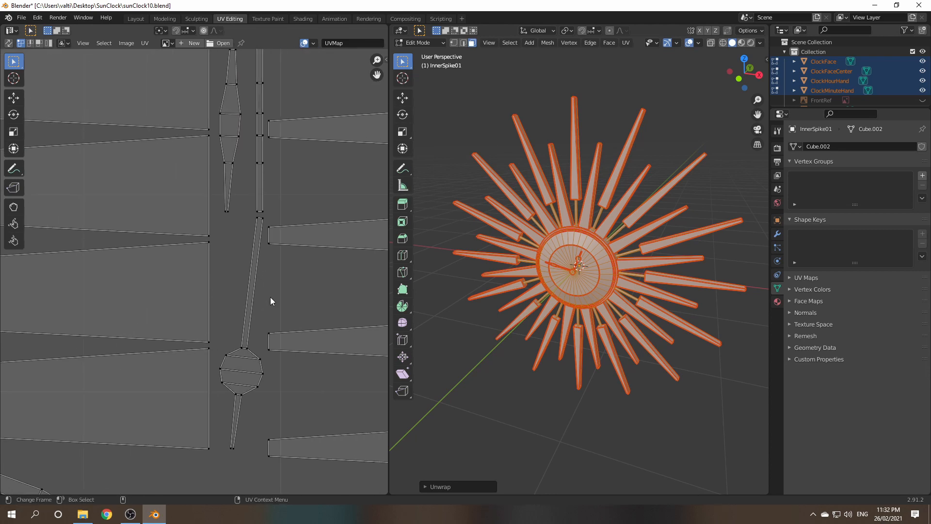
scroll(271, 297, down, 8)
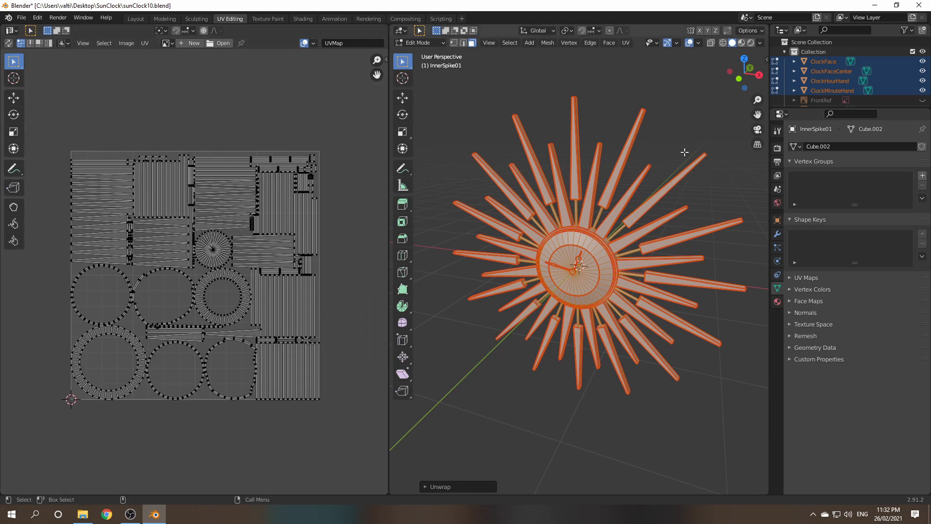
- Unwrap all the clock parts again with a margin of 0.01 and check the island spacing
click(627, 43)
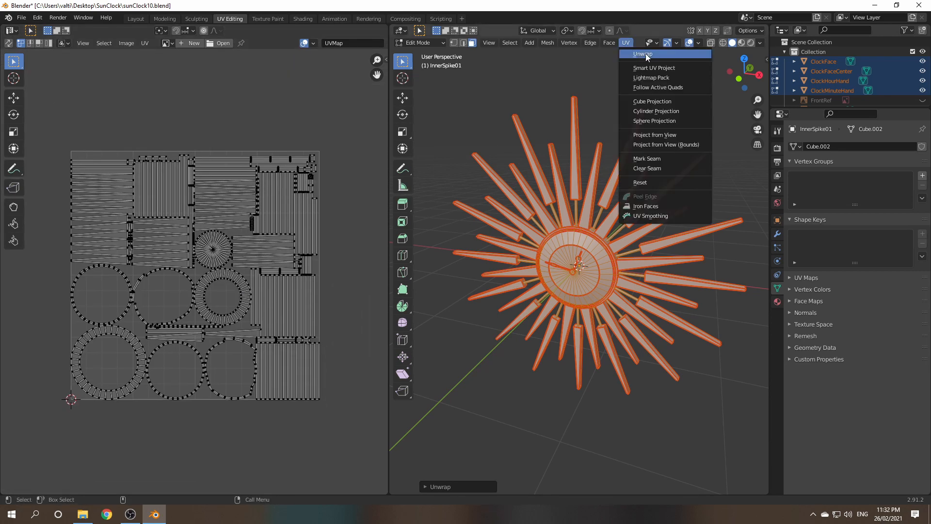
click(645, 54)
click(457, 487)
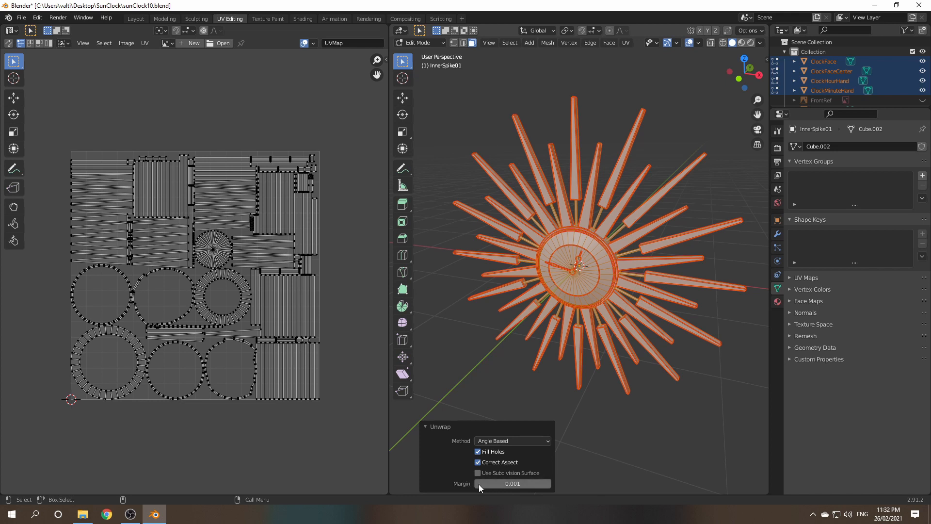
click(517, 484)
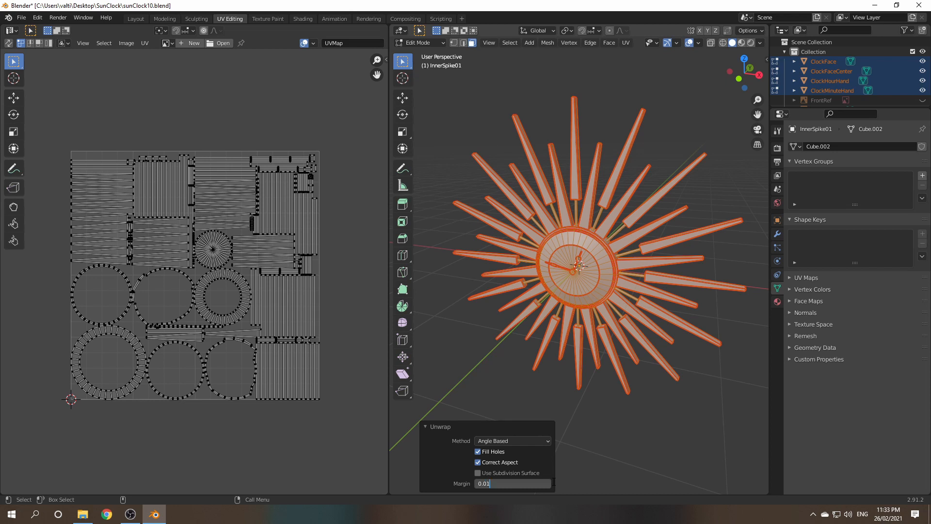
key(Return)
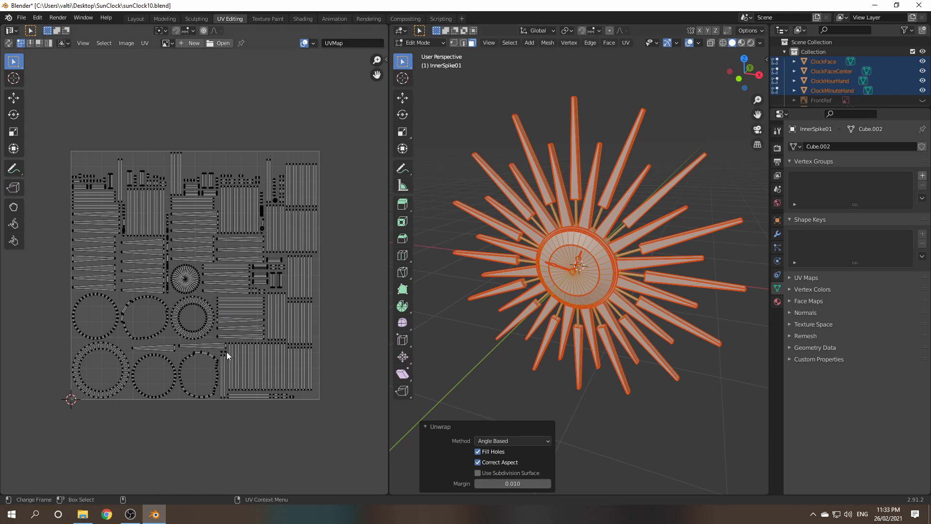
scroll(196, 352, up, 5)
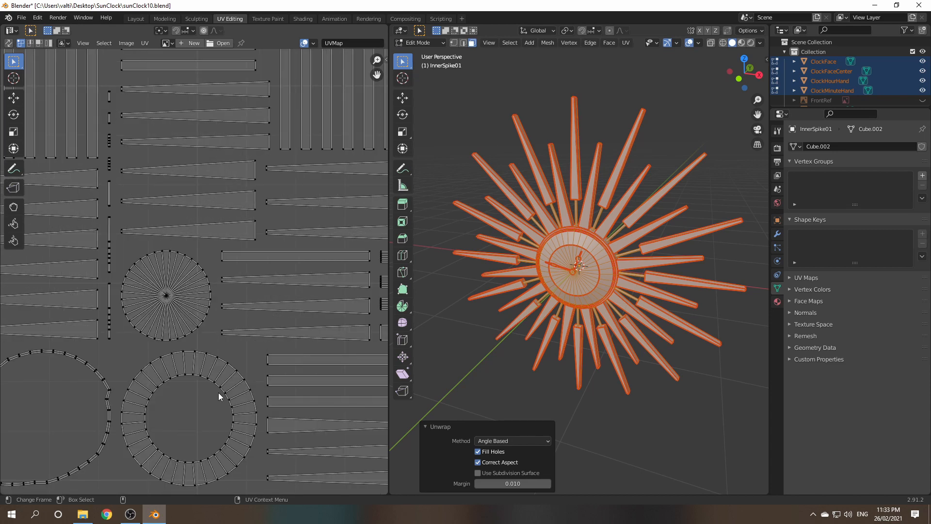
scroll(219, 392, down, 5)
scroll(218, 392, up, 2)
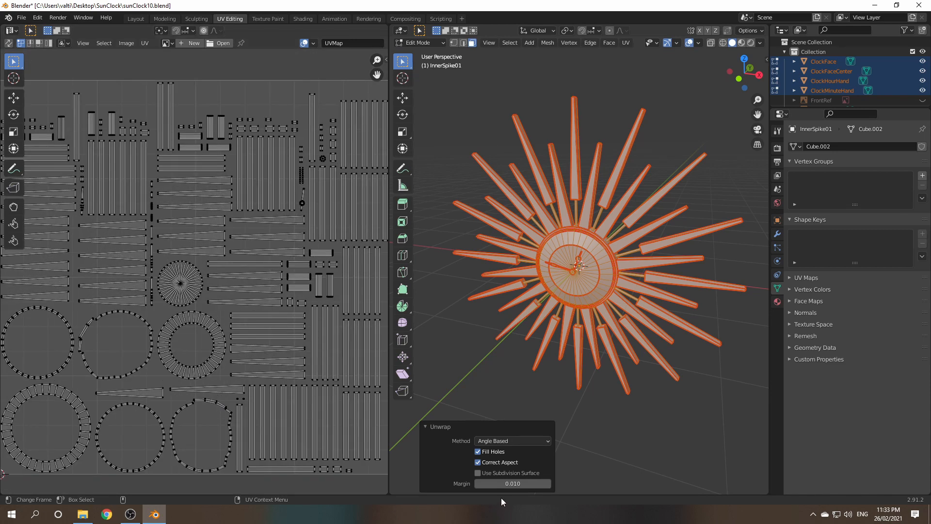
- Set the unwrap margin to 0.008 and inspect the ring-shaped islands in the UV layout
click(517, 485)
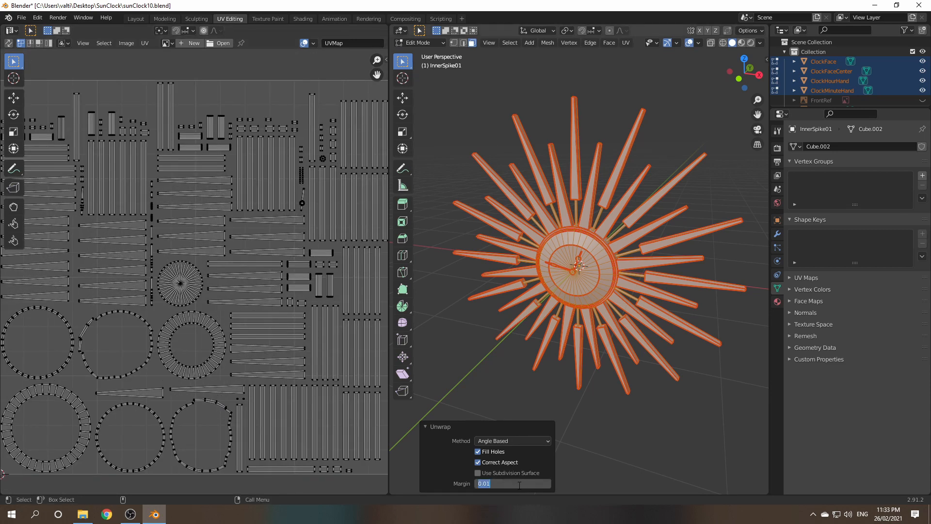
click(516, 484)
key(Return)
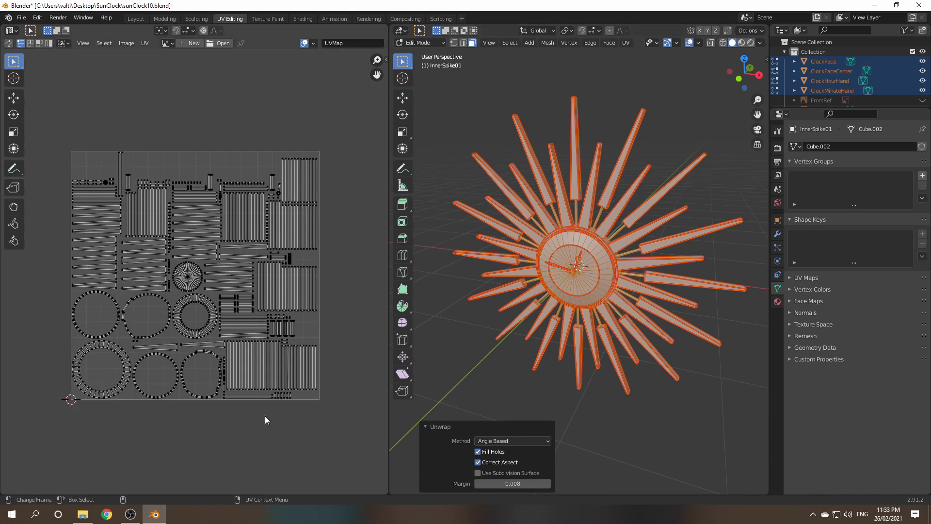
scroll(201, 423, up, 2)
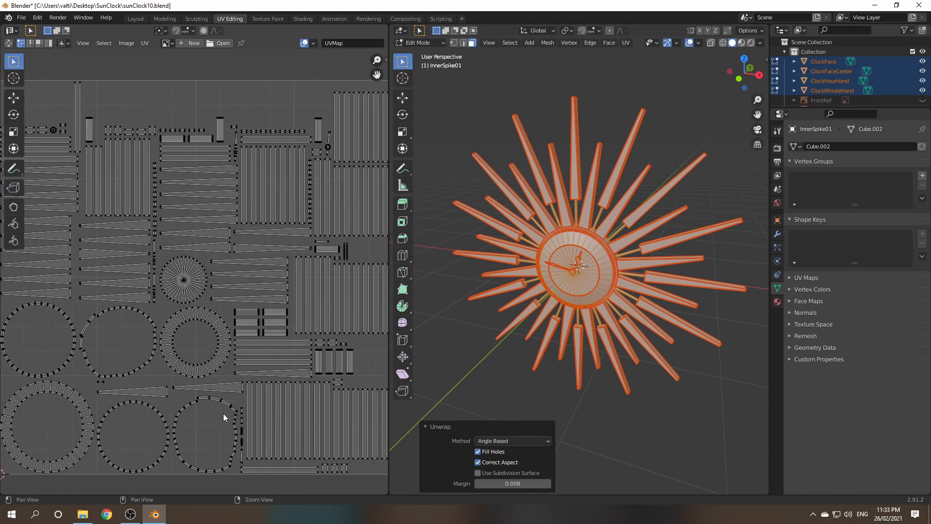
middle_drag(223, 413, 304, 361)
scroll(227, 367, up, 3)
middle_drag(122, 296, 219, 292)
scroll(224, 294, up, 3)
scroll(204, 298, down, 4)
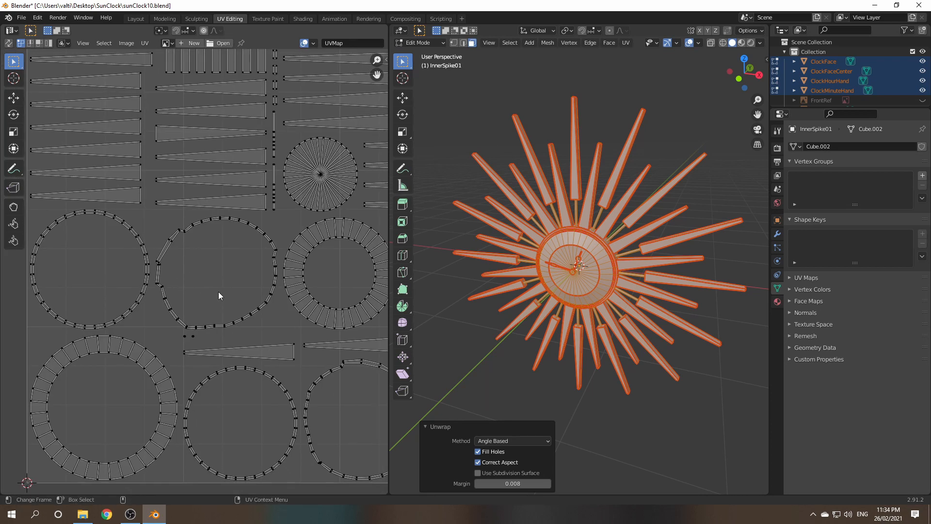
- Turn on UV Sync Selection and select a face of the distorted ring island to locate it on the clock face rim
click(11, 31)
click(11, 31)
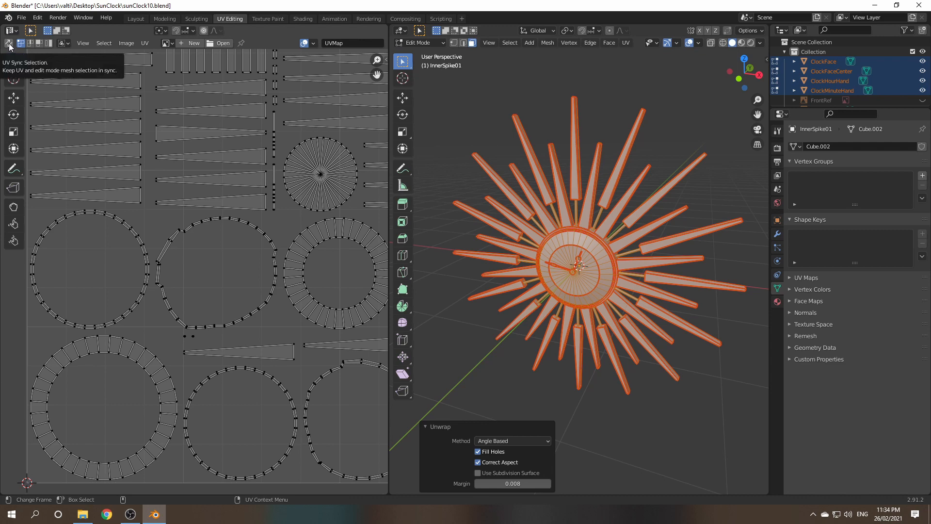
click(8, 43)
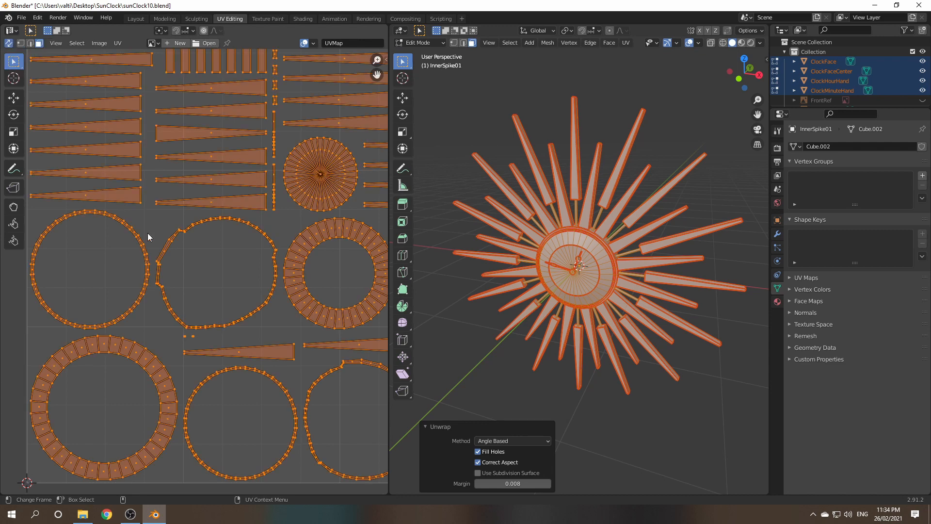
click(279, 315)
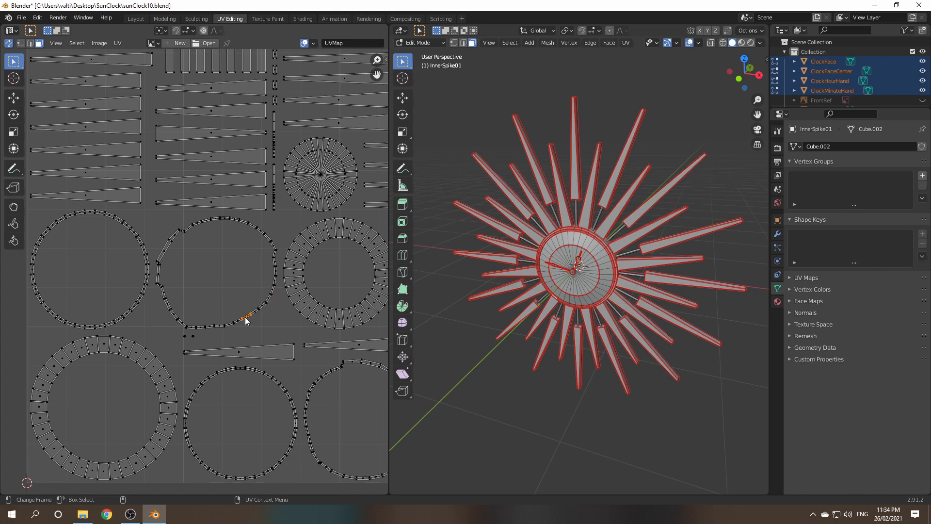
scroll(593, 370, up, 6)
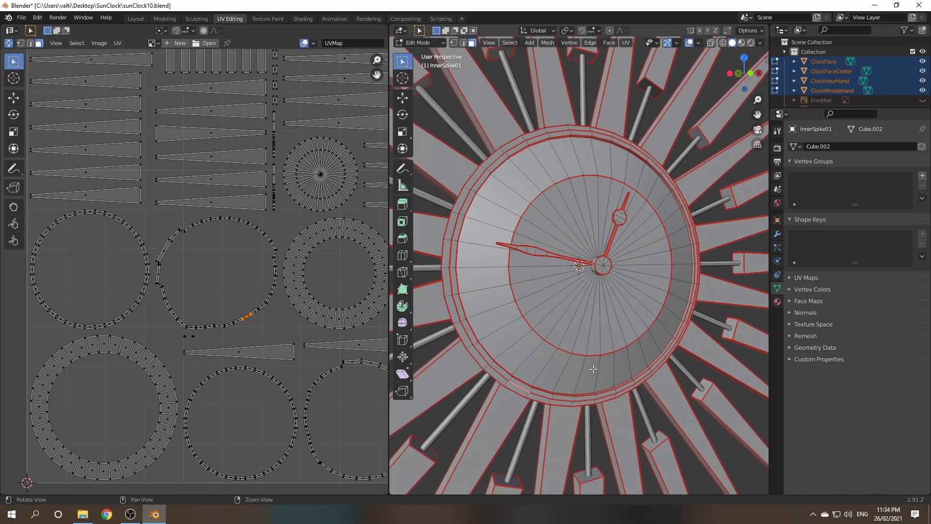
middle_drag(594, 369, 569, 316)
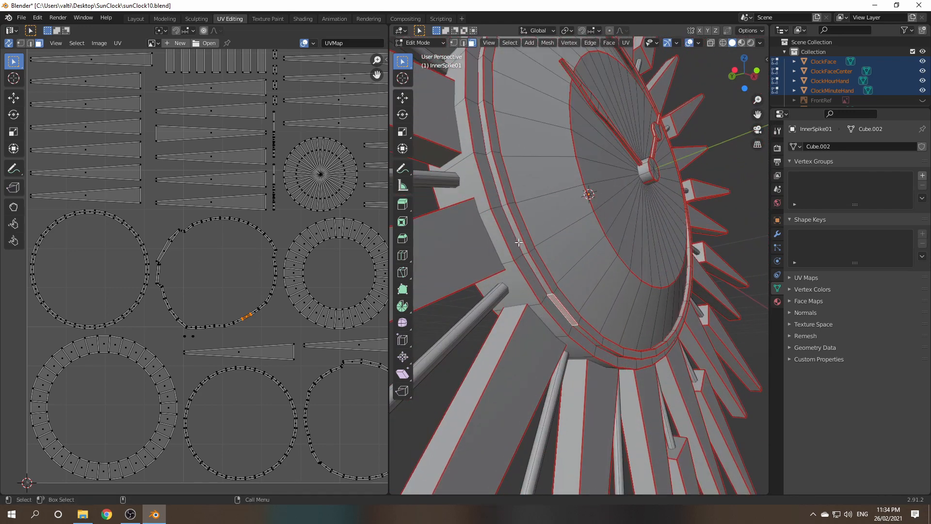
middle_drag(533, 263, 522, 291)
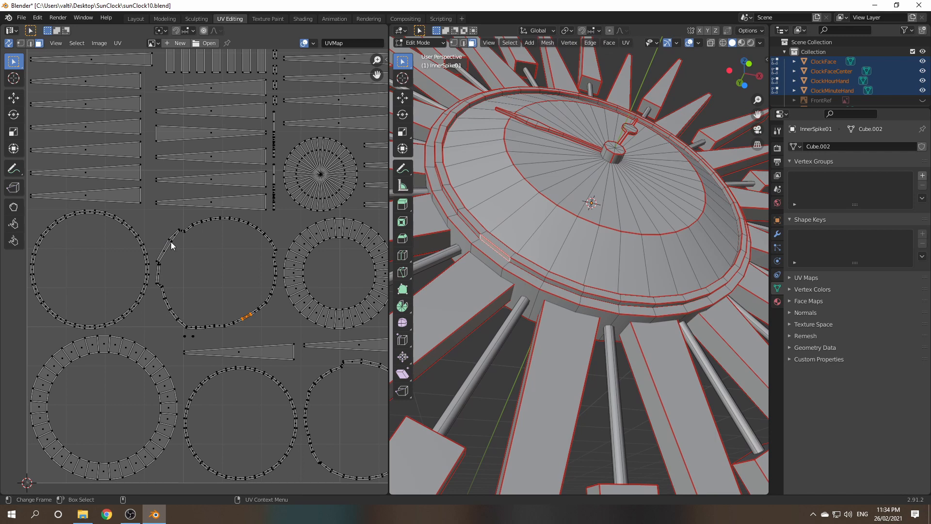
- In edge selection, select the short edges crossing the clock face rim at one spot and mark them as seams
key(Tab)
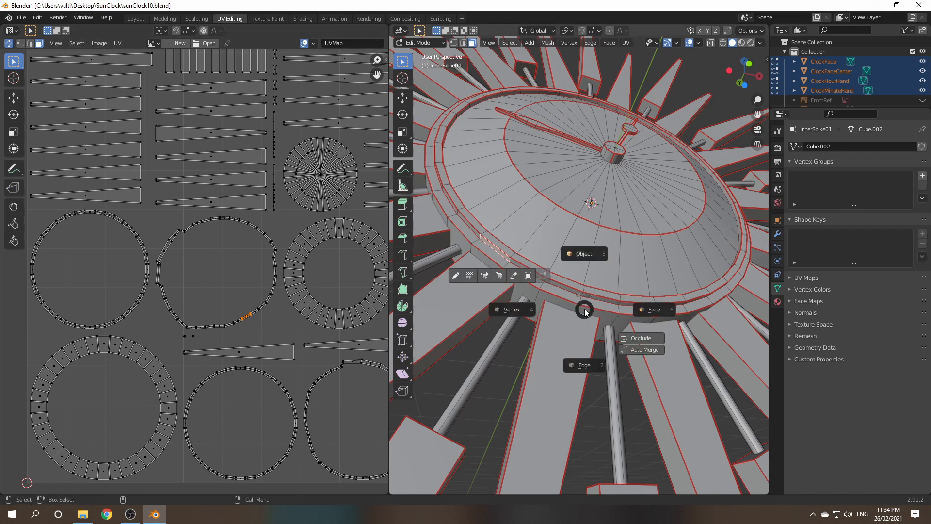
click(586, 360)
click(577, 310)
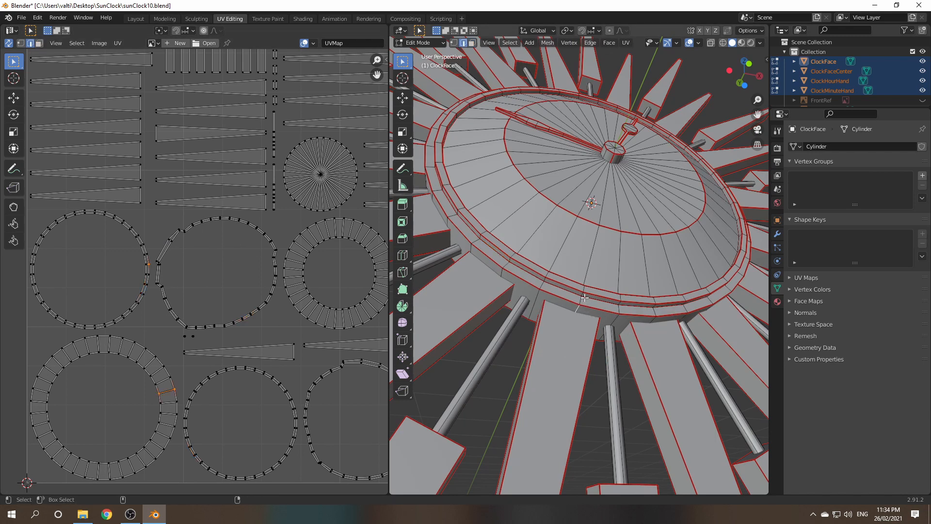
middle_drag(612, 304, 601, 383)
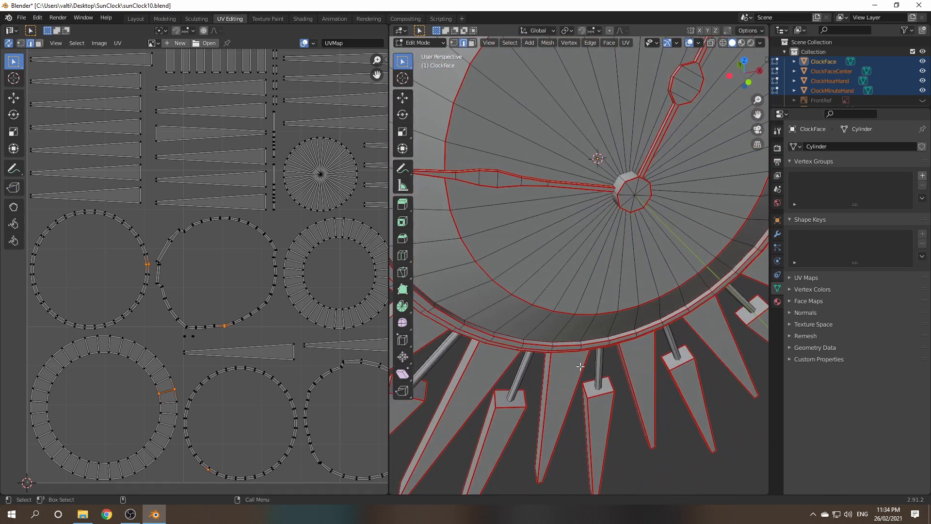
middle_drag(580, 343, 583, 368)
right_click(588, 304)
click(588, 303)
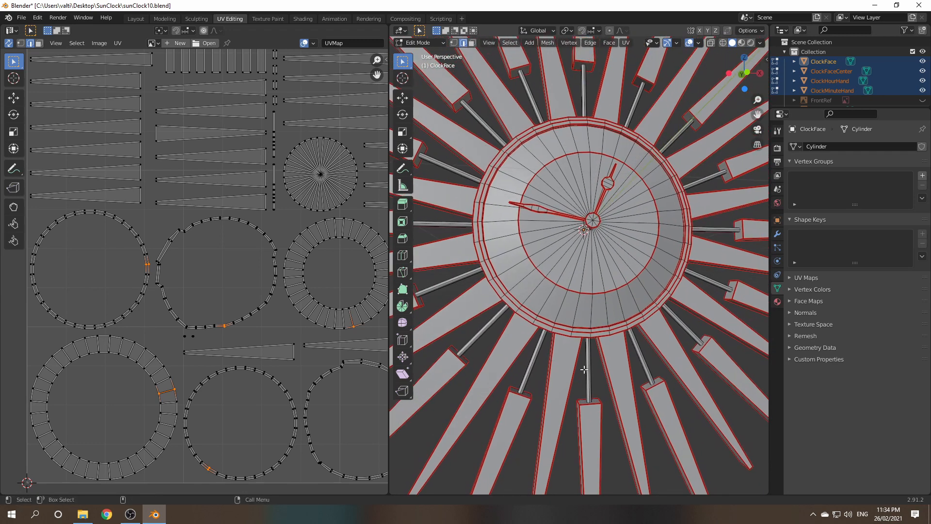
- Select all faces of the clock parts in face selection, unwrap them with the new rim seams and check the layout
scroll(573, 359, down, 5)
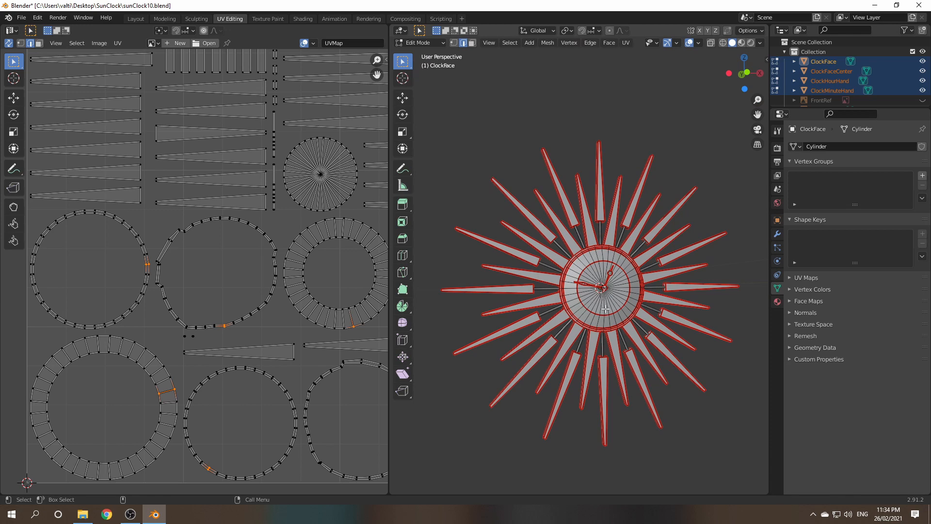
key(ctrl+Tab)
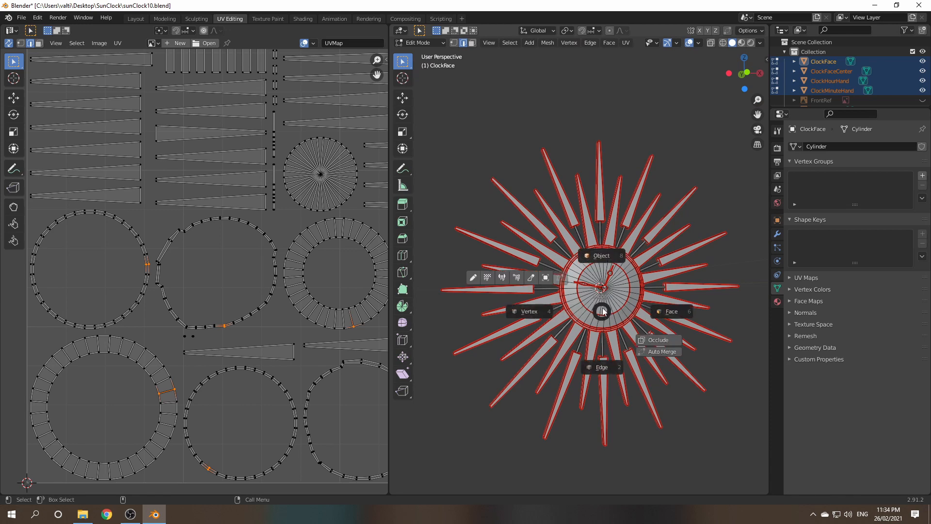
click(663, 315)
key(a)
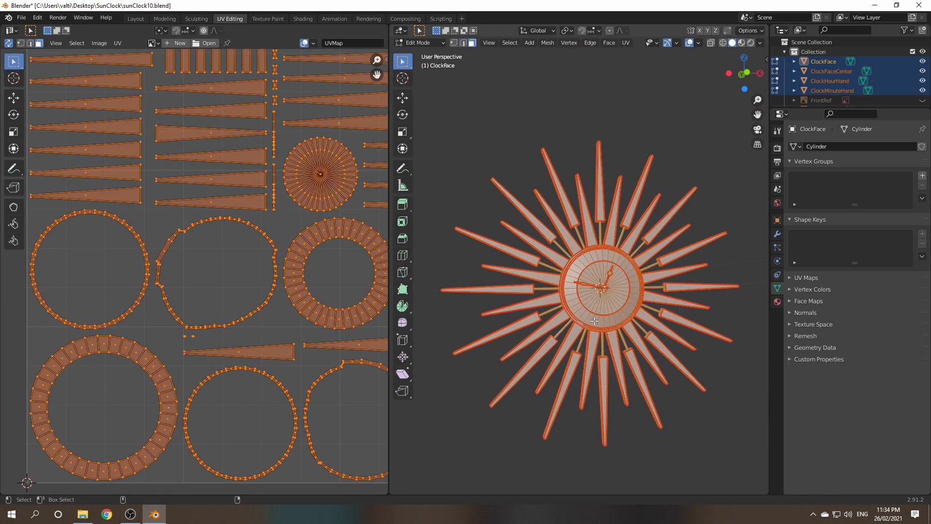
click(625, 43)
click(639, 55)
scroll(280, 330, down, 4)
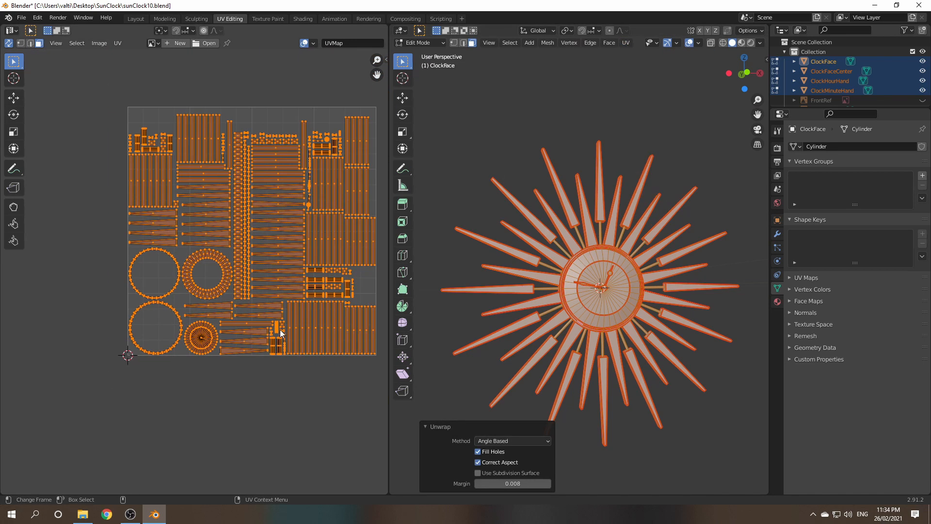
scroll(281, 315, up, 1)
scroll(281, 316, up, 2)
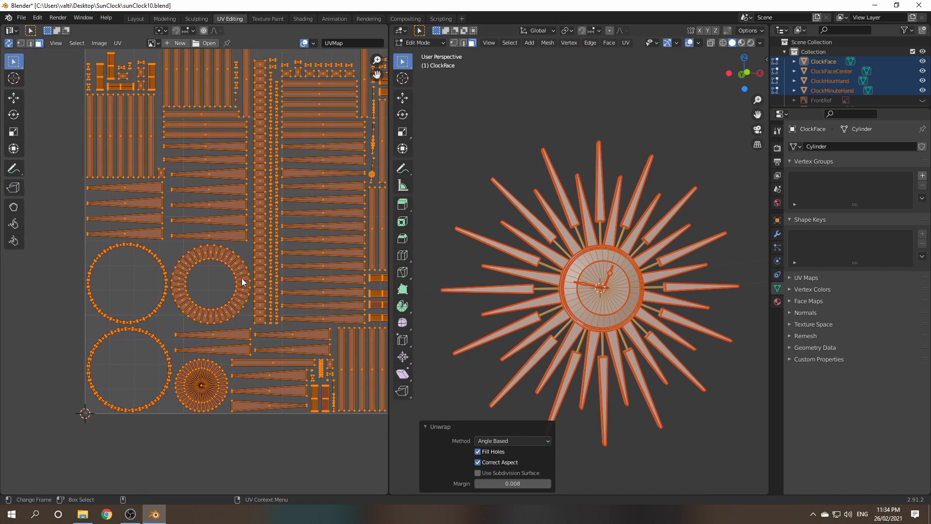
middle_drag(243, 287, 203, 318)
middle_drag(309, 307, 290, 307)
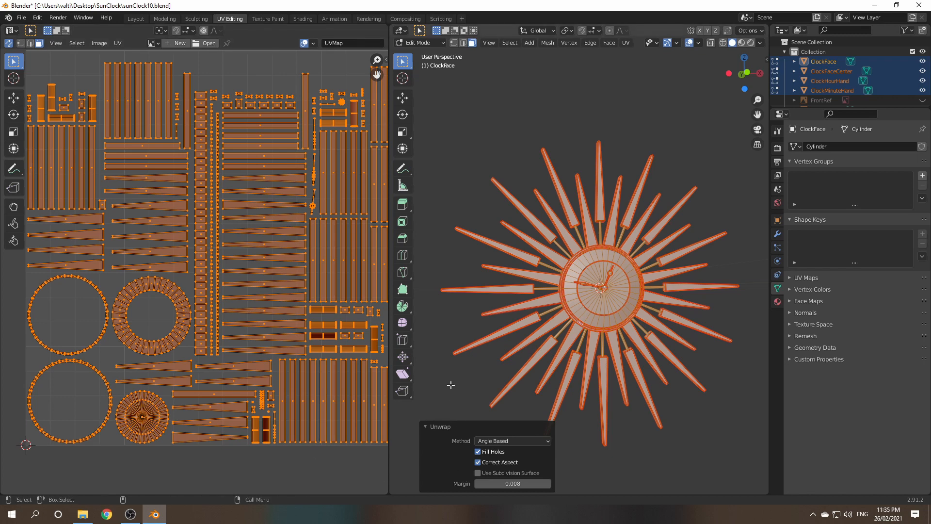
scroll(291, 376, down, 1)
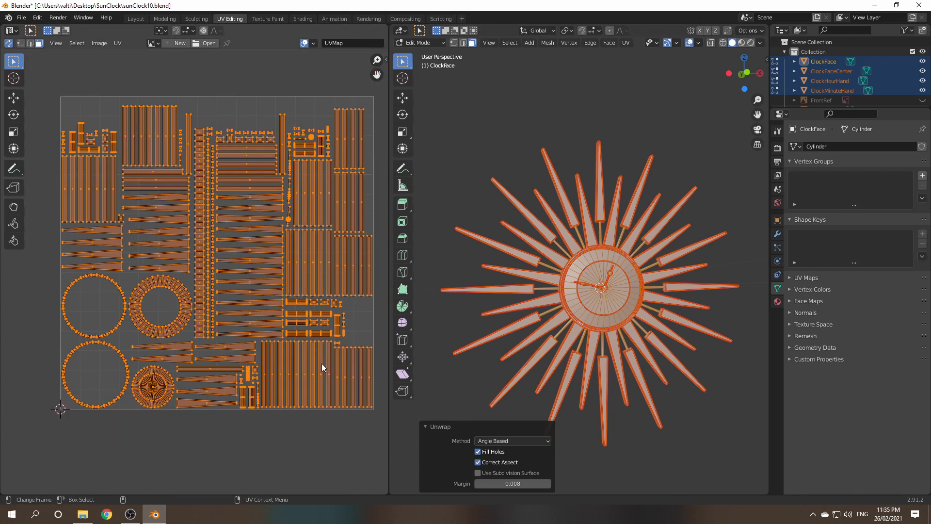